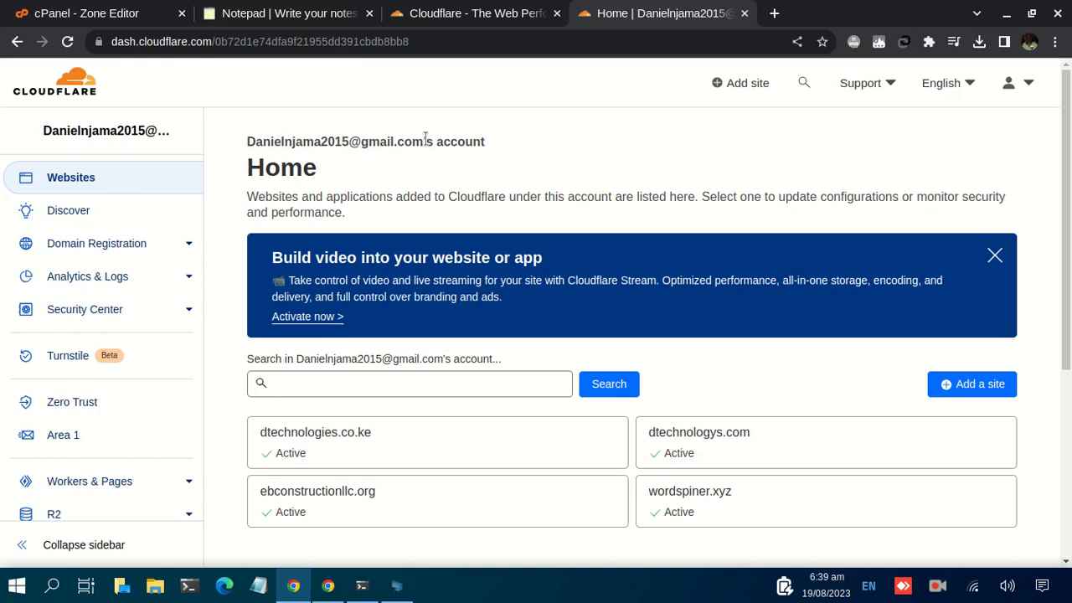
# Step: View the cloudflare.com home page and its address, and return to the dashboard to look over the account's website list
pyautogui.click(463, 14)
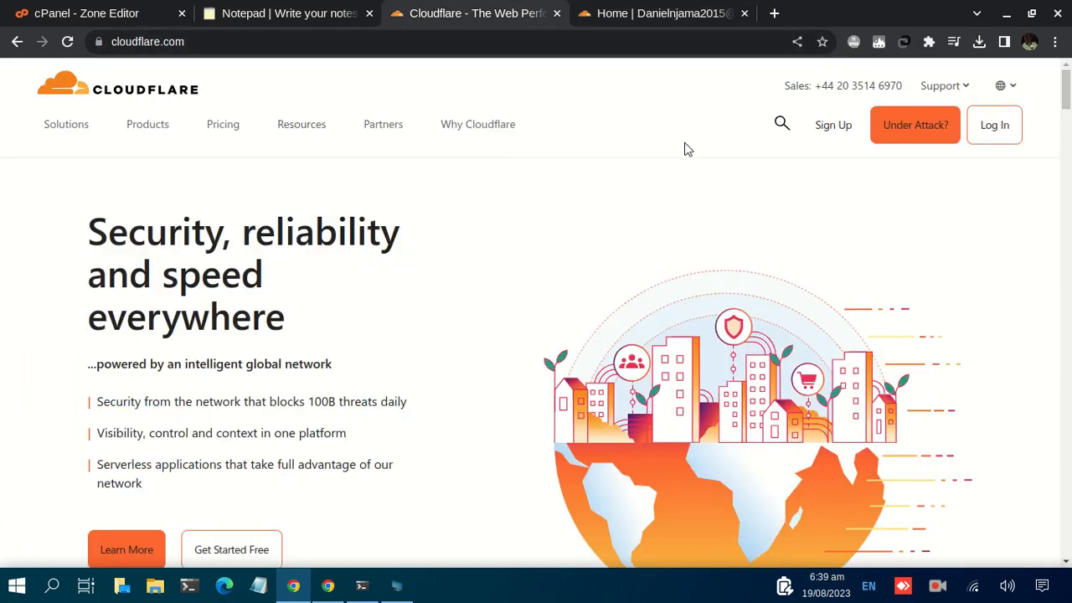
pyautogui.click(197, 42)
pyautogui.click(219, 42)
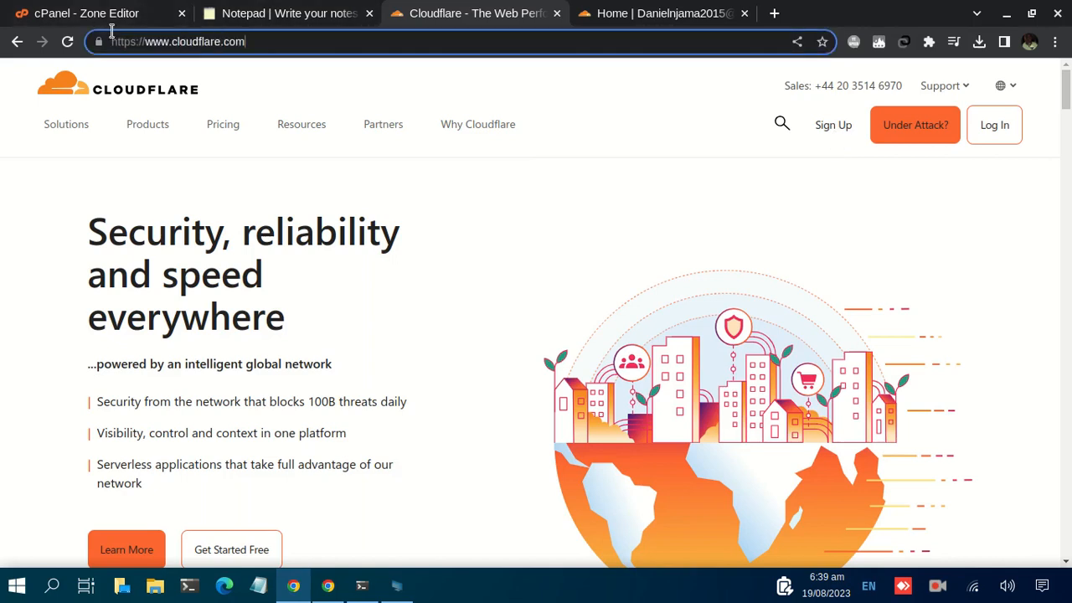
pyautogui.click(556, 233)
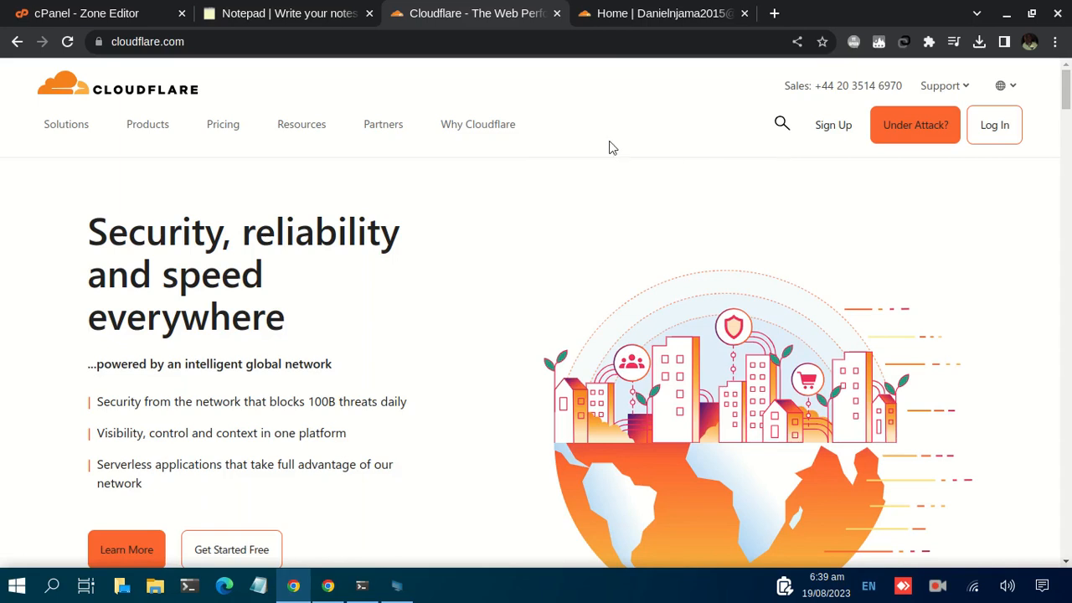
pyautogui.click(614, 13)
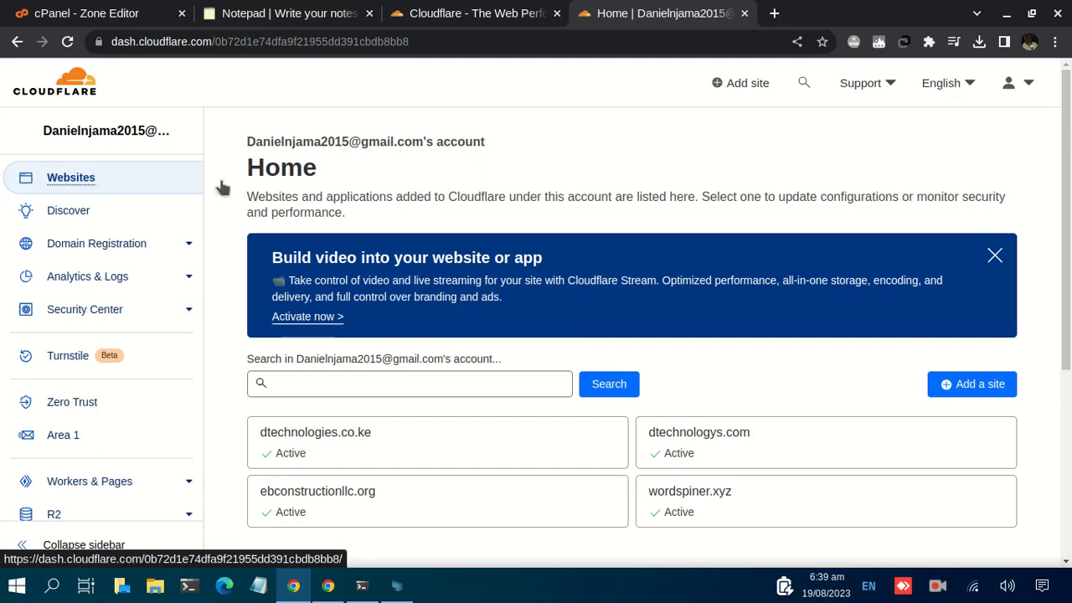
pyautogui.scroll(-1, 508, 464)
pyautogui.scroll(-2, 457, 418)
pyautogui.scroll(3, 458, 418)
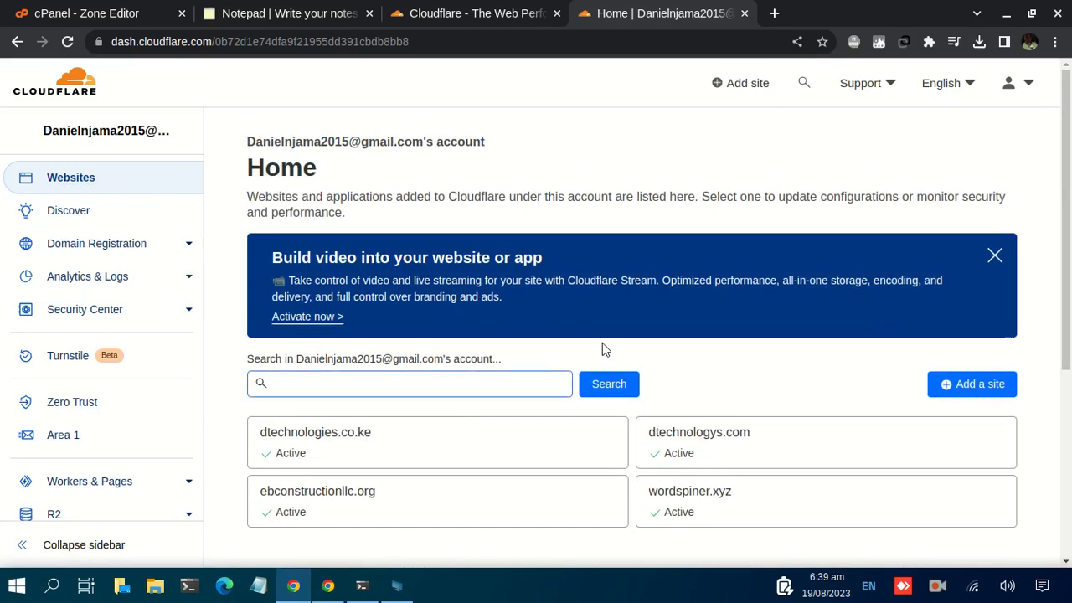
# Step: Copy the domain dannydev.xyz from the online notepad and submit it as a new site in the Cloudflare dashboard
pyautogui.click(305, 17)
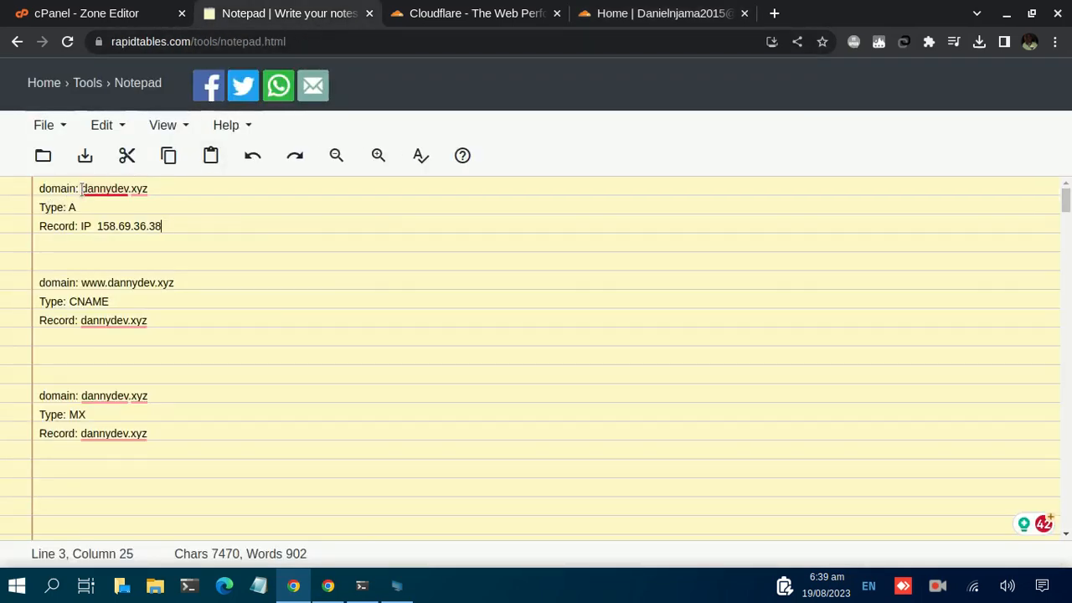
pyautogui.doubleClick(110, 189)
pyautogui.hotkey('ctrl', 'c')
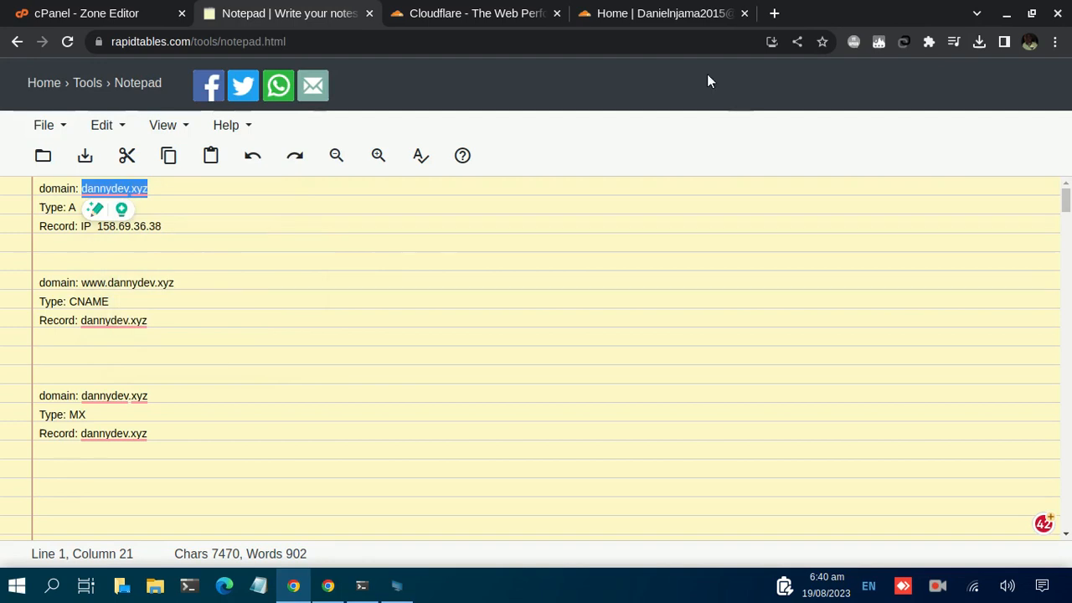
pyautogui.click(653, 12)
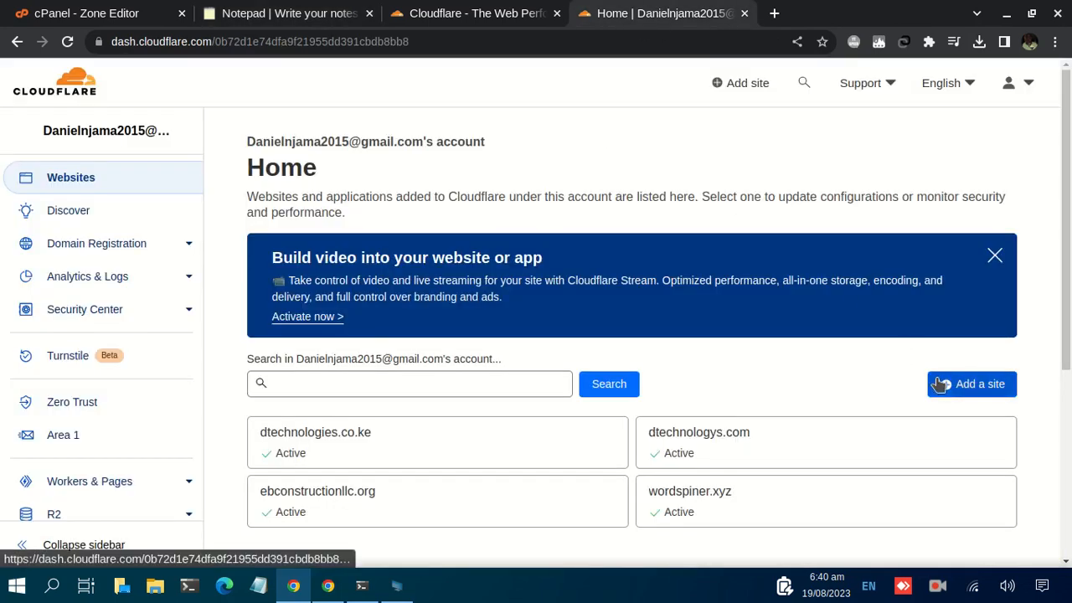
pyautogui.click(979, 391)
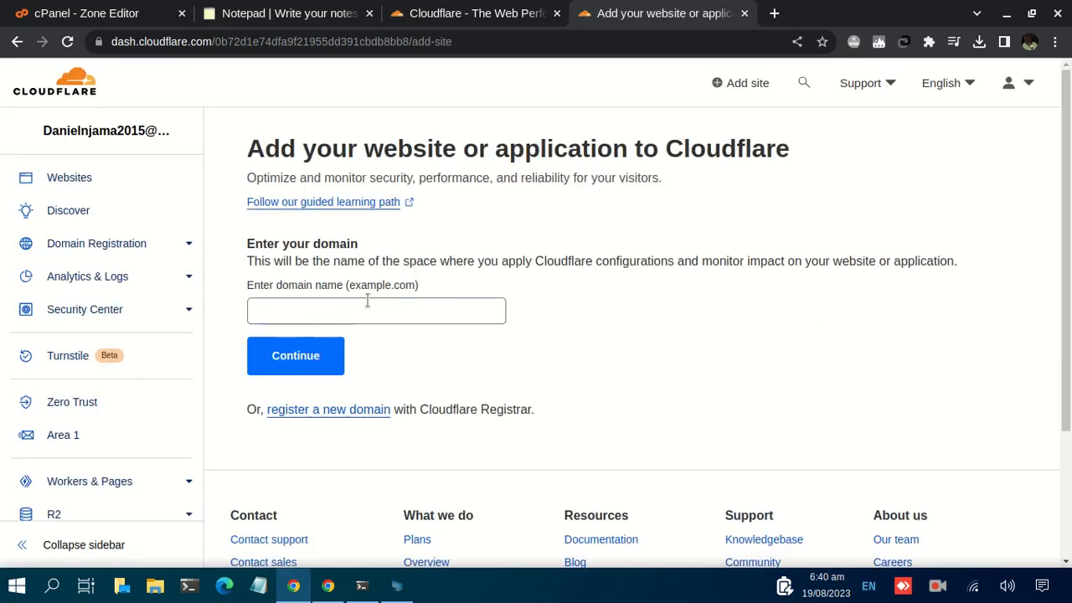
pyautogui.click(356, 311)
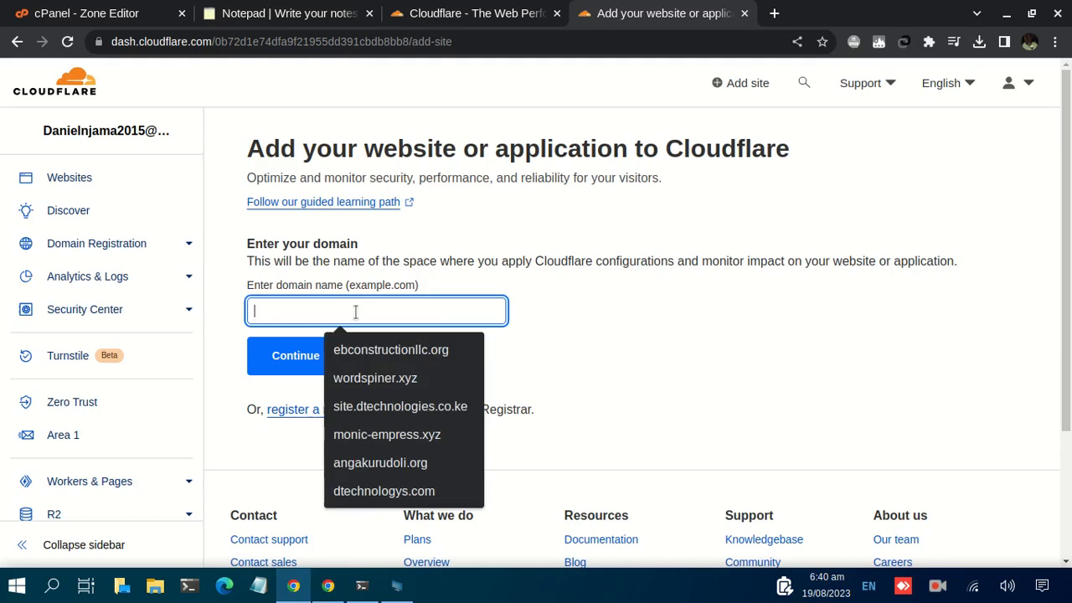
pyautogui.hotkey('ctrl', 'v')
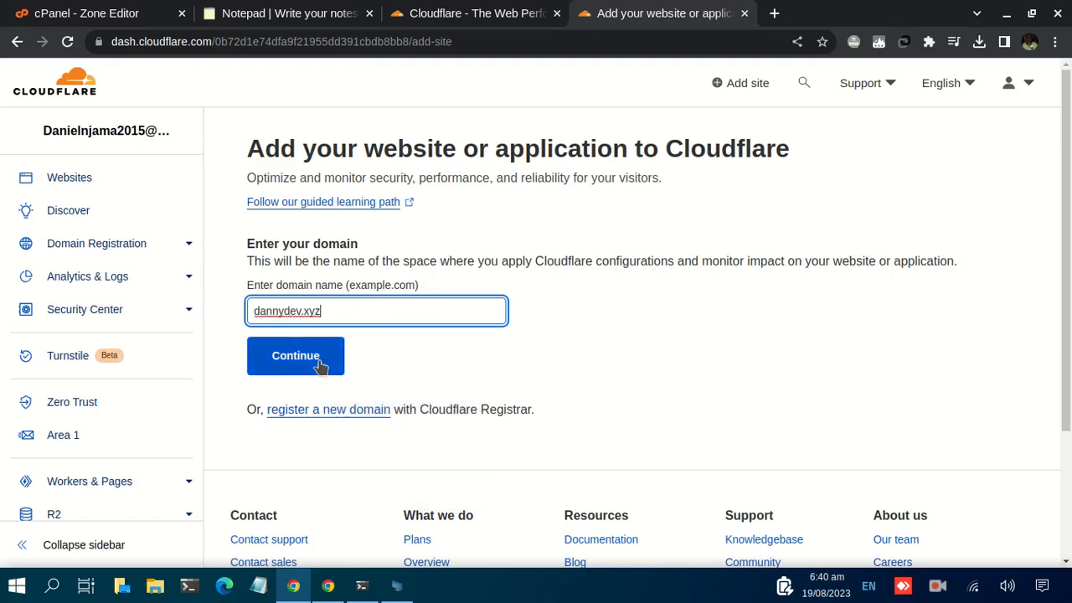
pyautogui.click(321, 366)
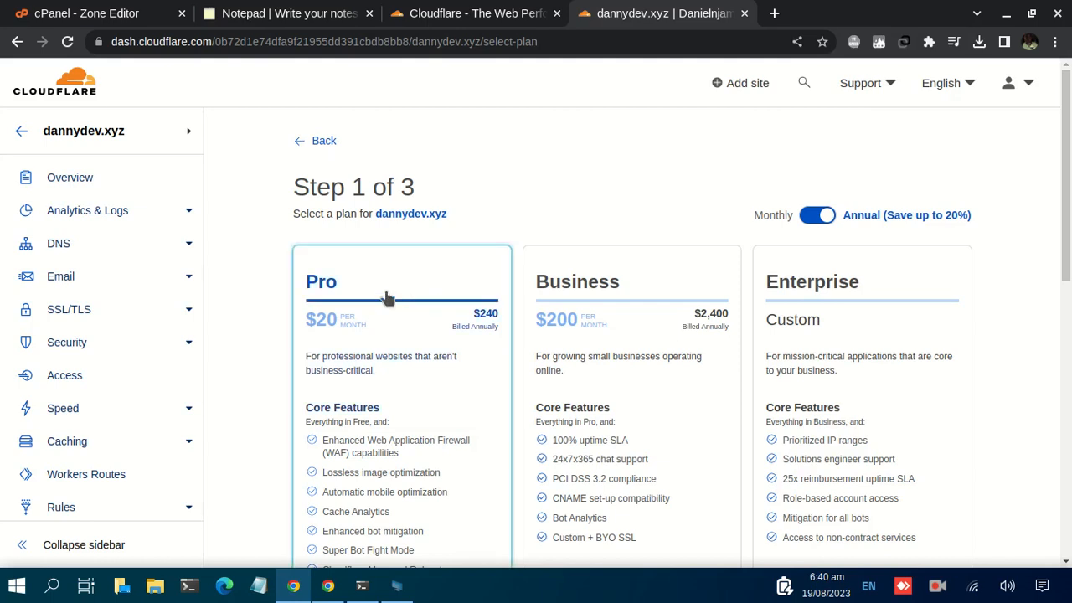
# Step: Compare the prices and core features of the Pro, Business, Enterprise and Free plans for the new site
pyautogui.scroll(-2, 407, 316)
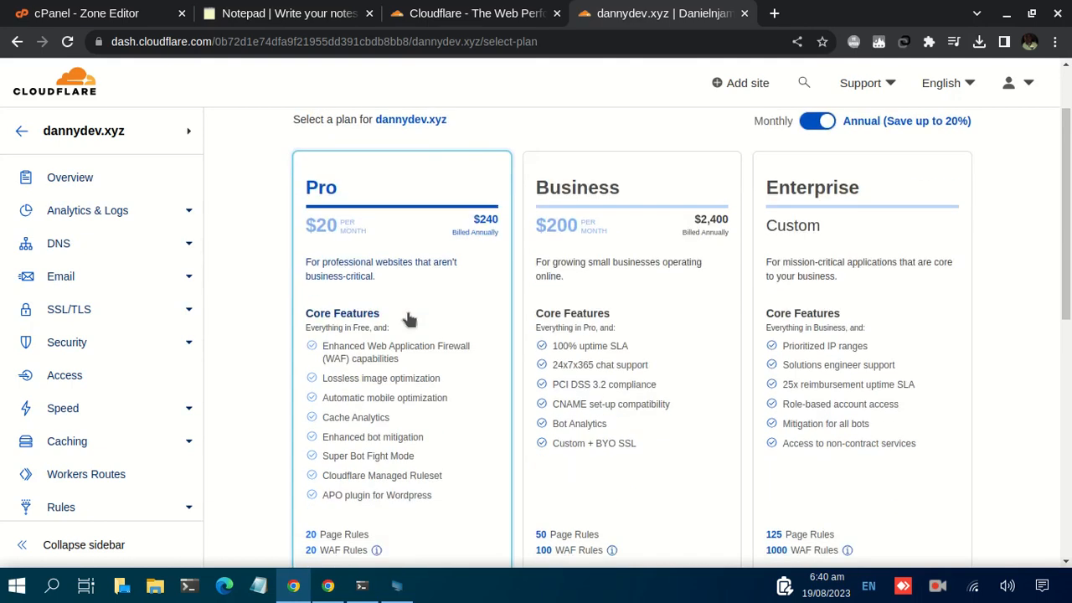
pyautogui.scroll(2, 427, 366)
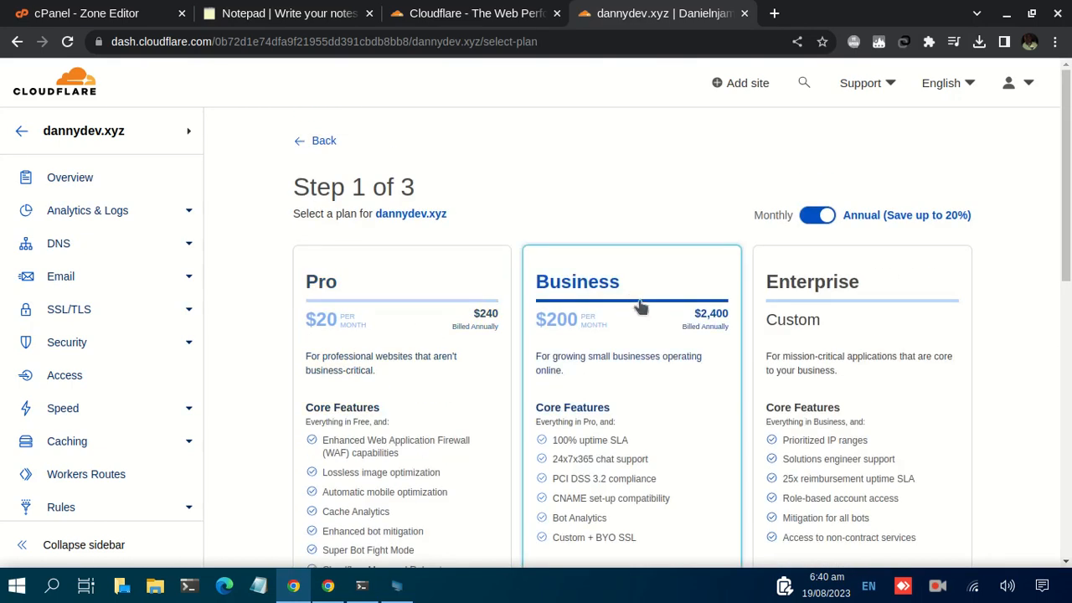
pyautogui.scroll(-1, 620, 337)
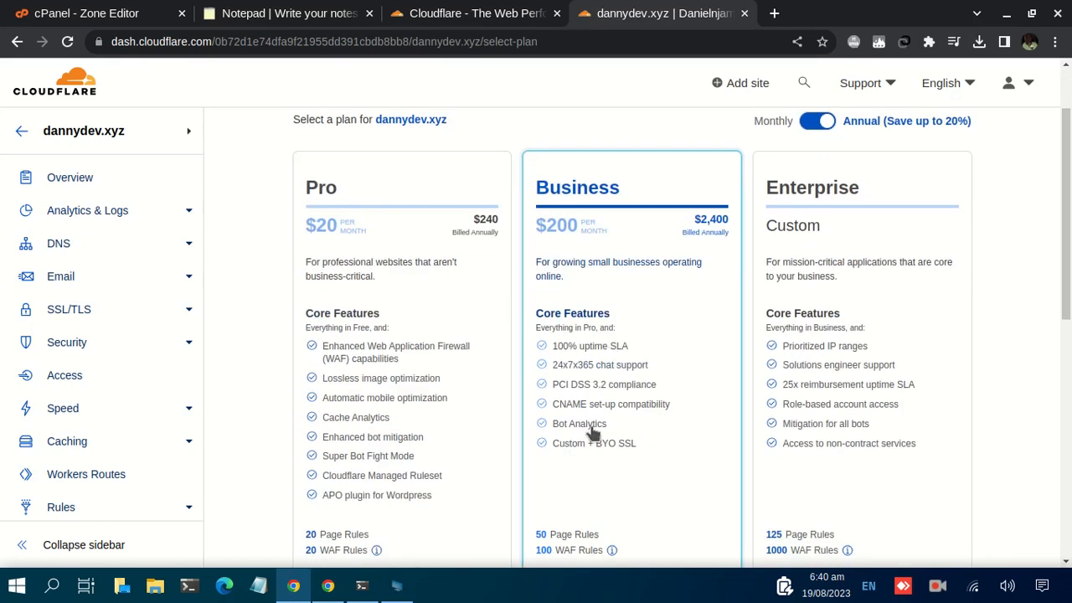
pyautogui.scroll(-1, 592, 434)
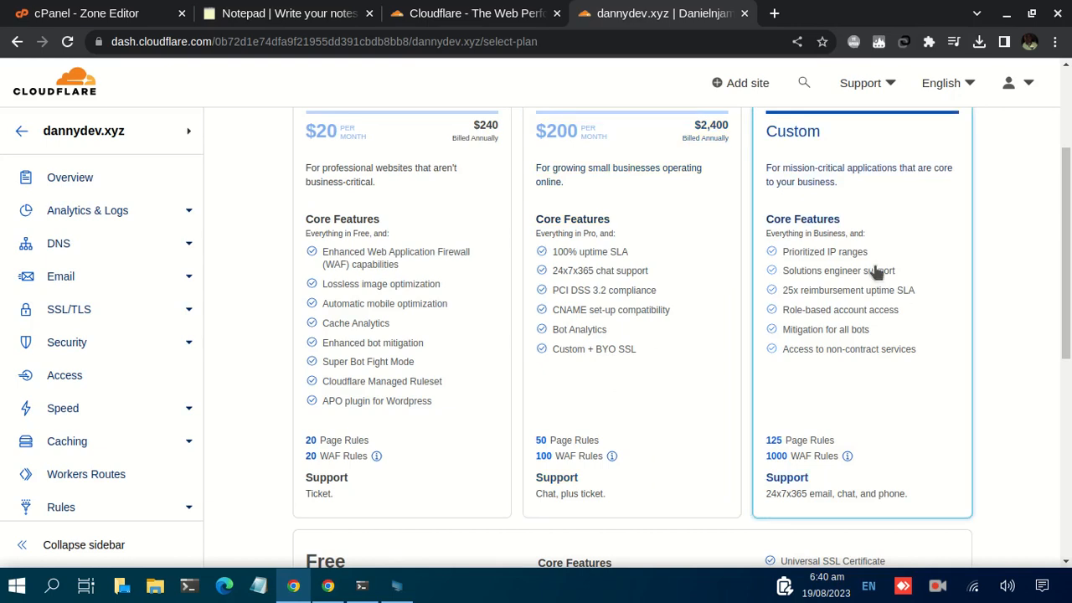
pyautogui.scroll(1, 875, 273)
pyautogui.scroll(-2, 875, 272)
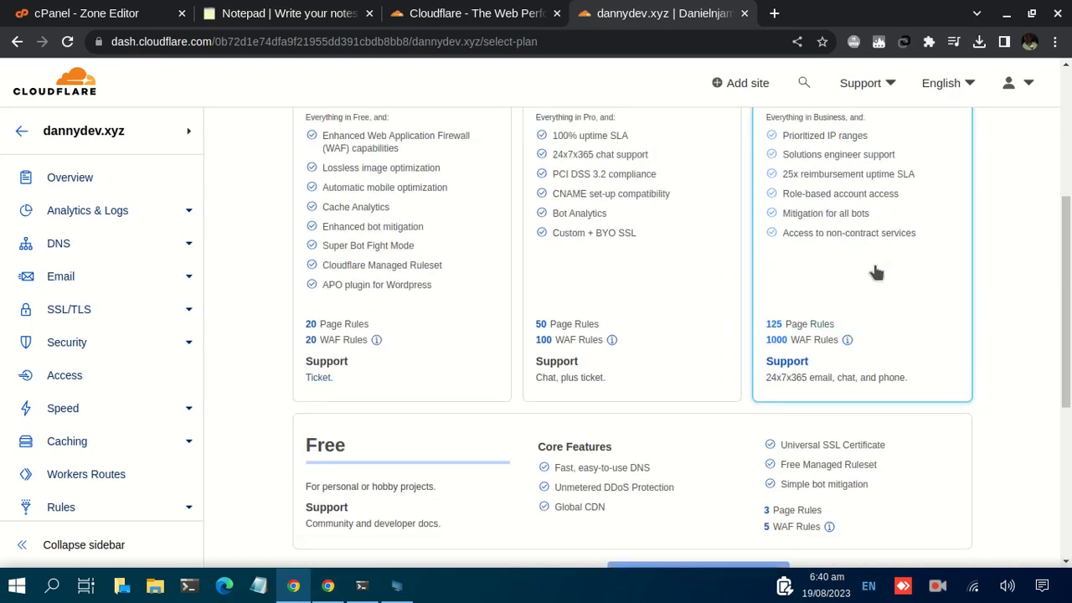
pyautogui.scroll(-1, 830, 270)
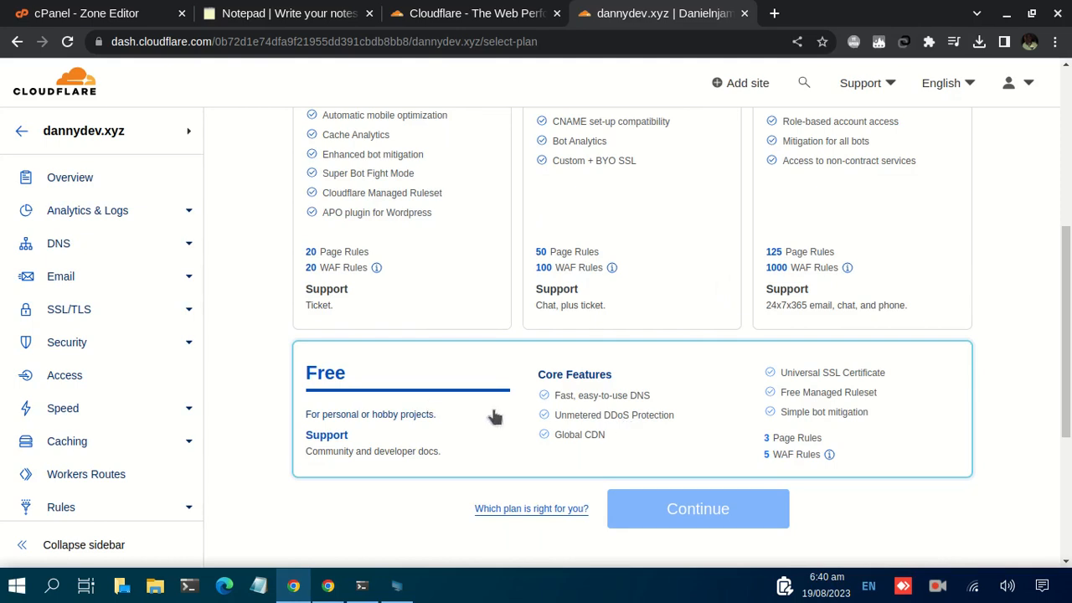
pyautogui.scroll(2, 503, 398)
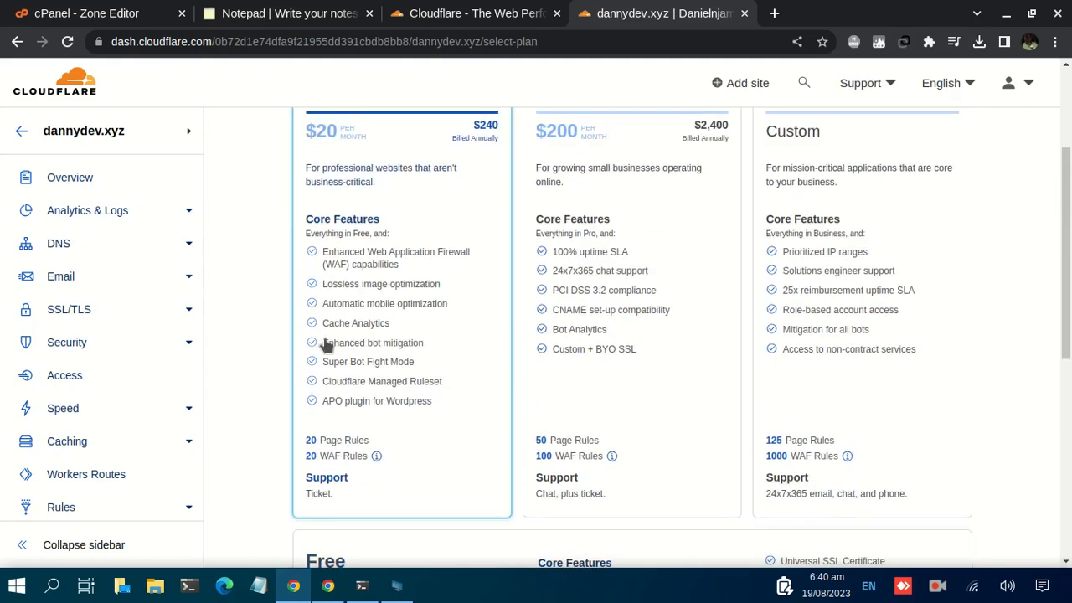
pyautogui.scroll(1, 425, 296)
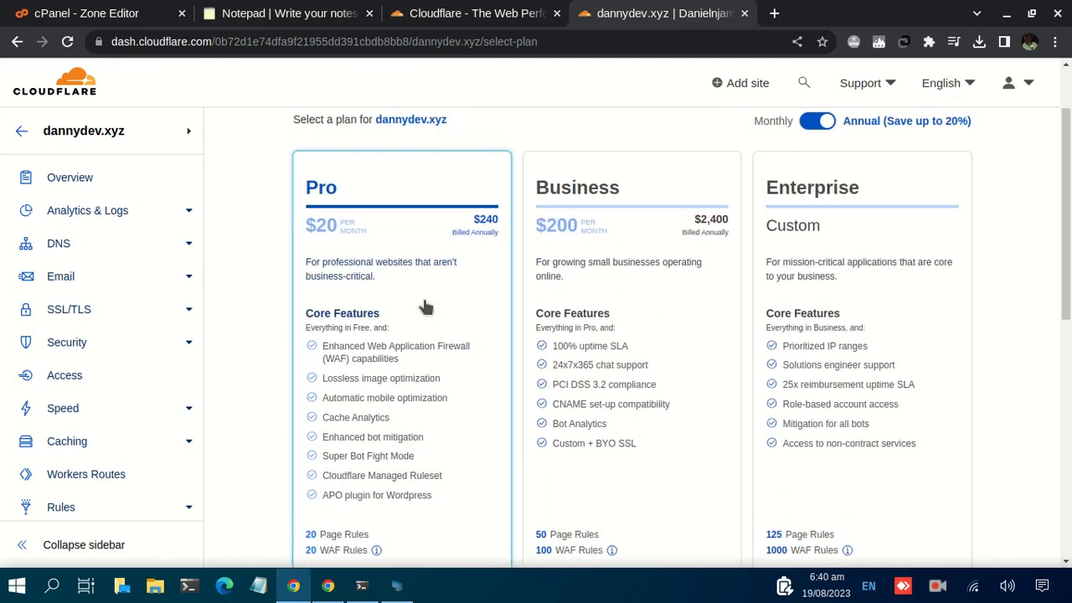
pyautogui.scroll(-1, 425, 297)
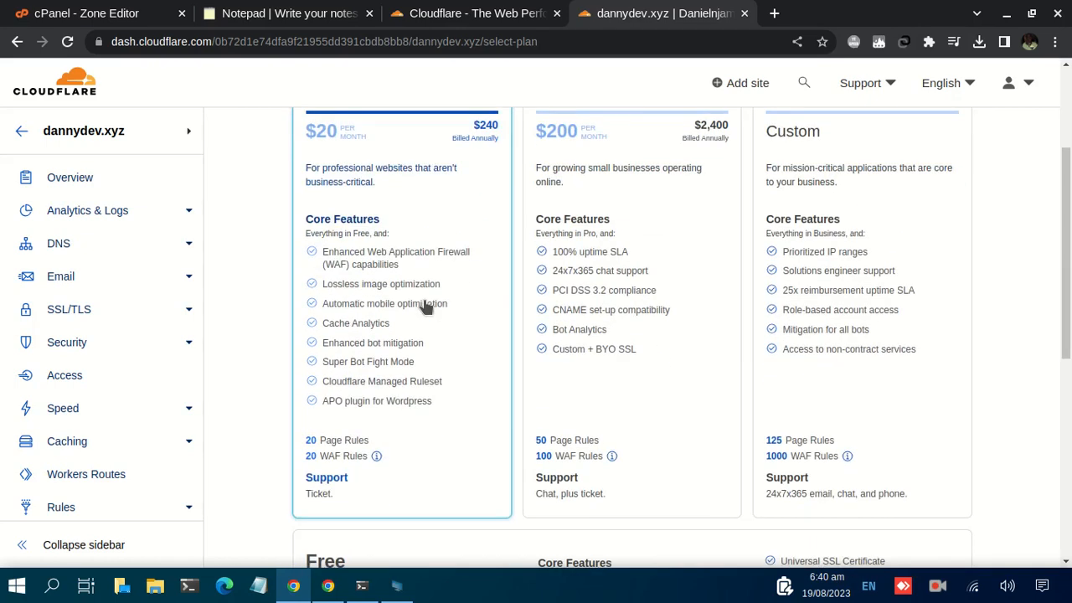
pyautogui.scroll(1, 436, 340)
pyautogui.scroll(1, 436, 341)
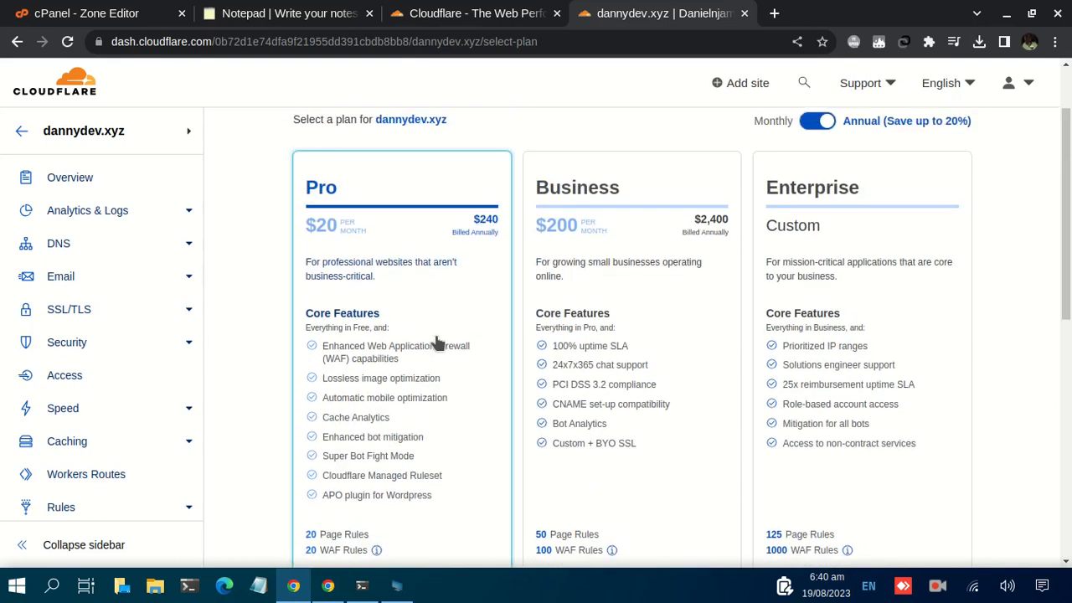
pyautogui.scroll(2, 436, 341)
# Step: Select the Free plan for dannydev.xyz and continue the site setup
pyautogui.scroll(-10, 436, 341)
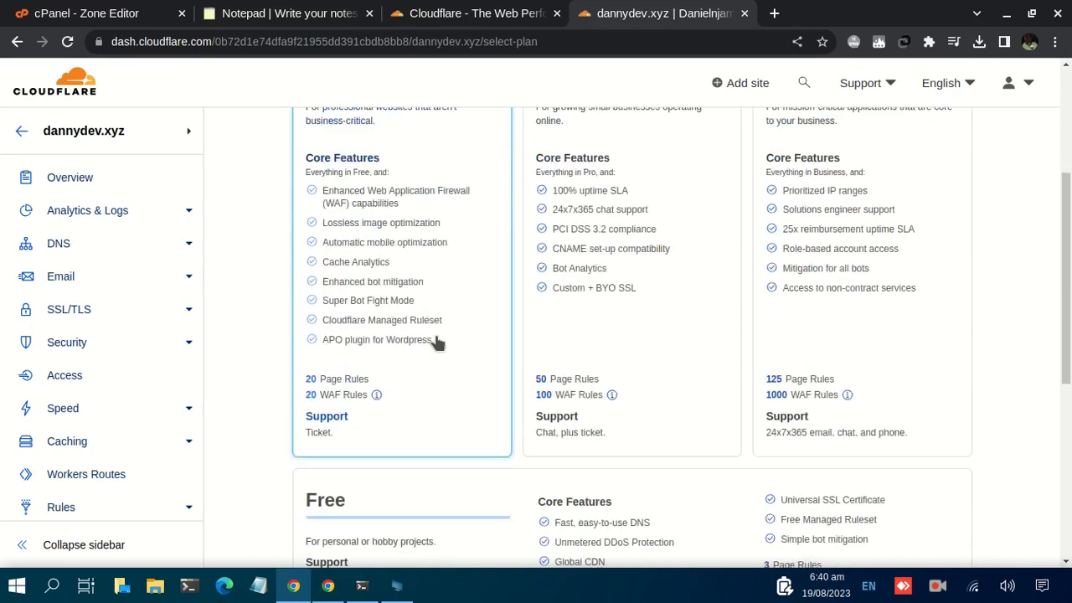
pyautogui.click(447, 339)
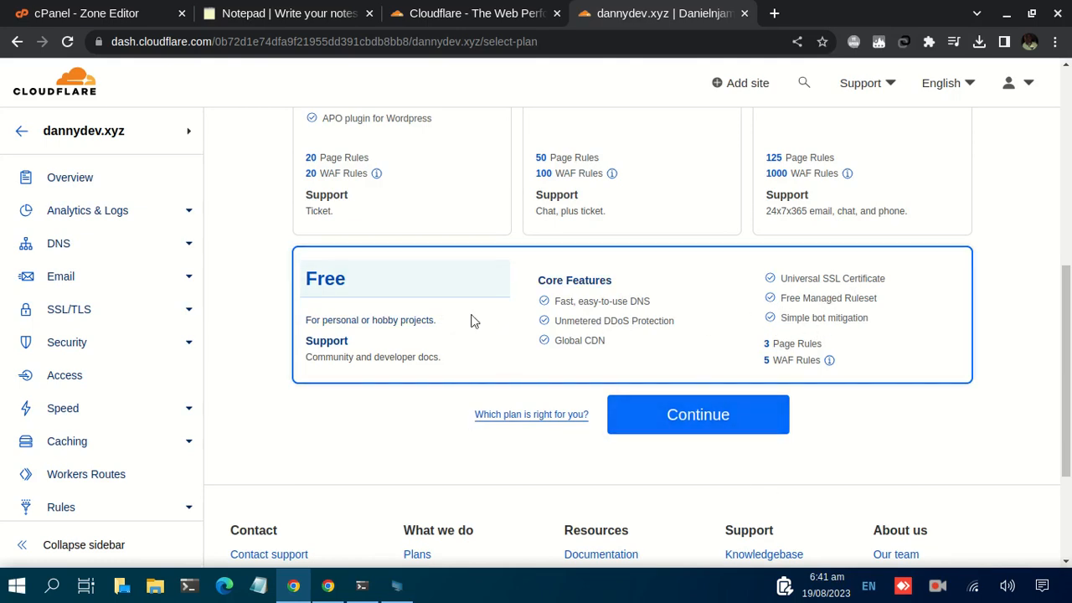
pyautogui.click(710, 427)
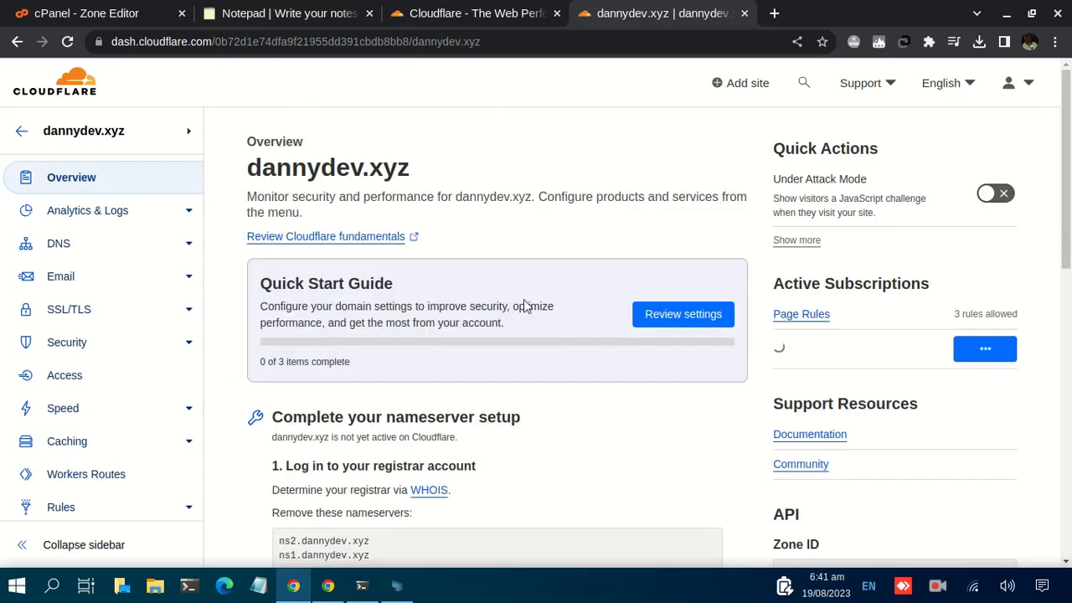
# Step: Examine the nameserver setup instructions, covering the nameservers to remove and the two Cloudflare nameservers that replace them
pyautogui.scroll(-4, 524, 303)
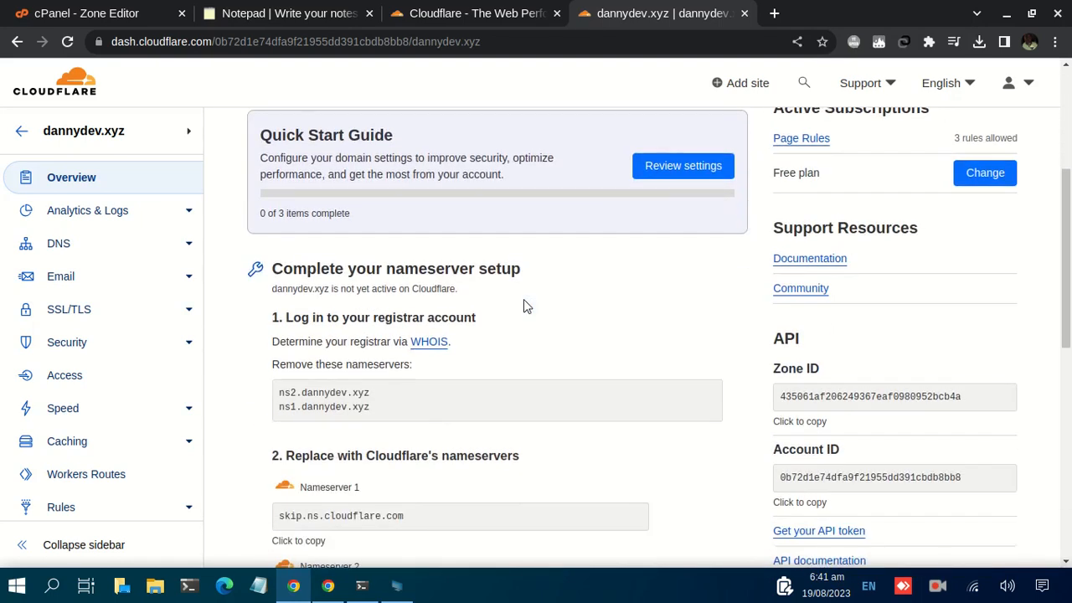
pyautogui.scroll(-1, 524, 303)
pyautogui.moveTo(398, 317); pyautogui.dragTo(279, 298)
pyautogui.scroll(-1, 445, 302)
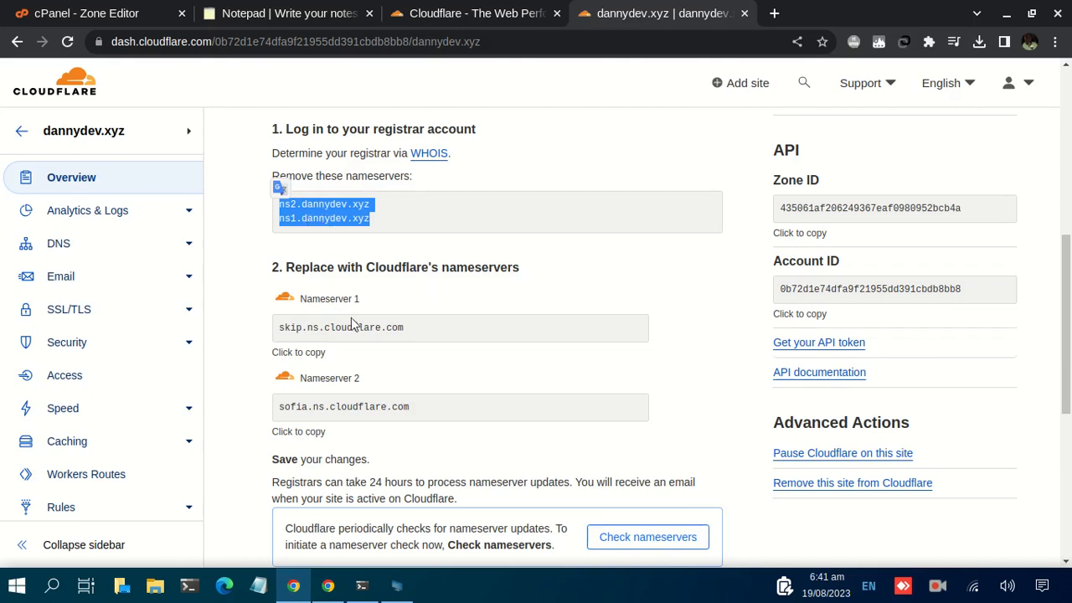
pyautogui.moveTo(430, 338); pyautogui.dragTo(278, 327)
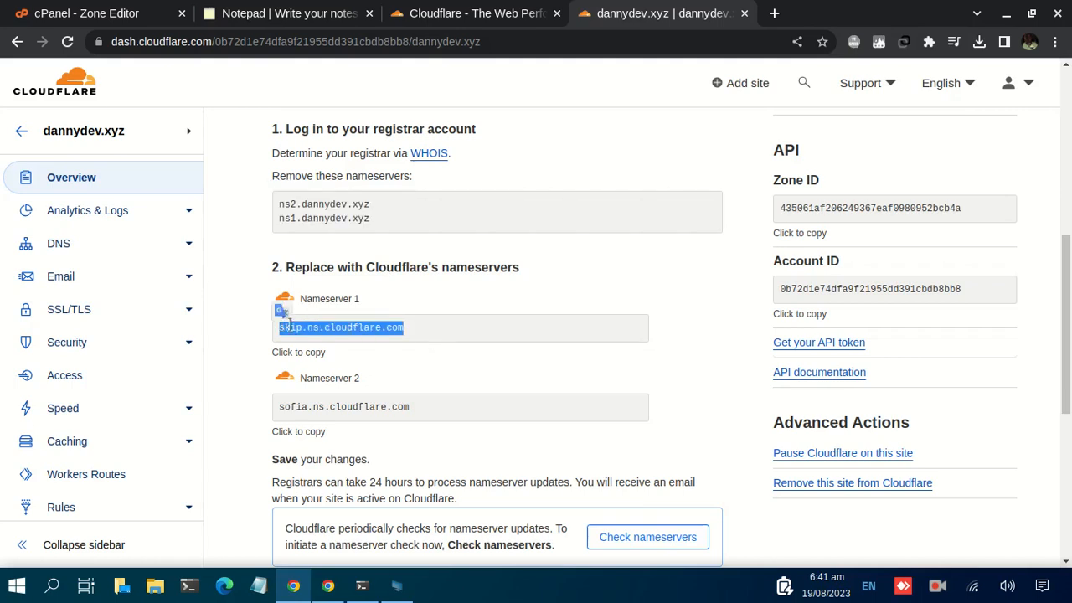
pyautogui.moveTo(427, 419); pyautogui.dragTo(285, 407)
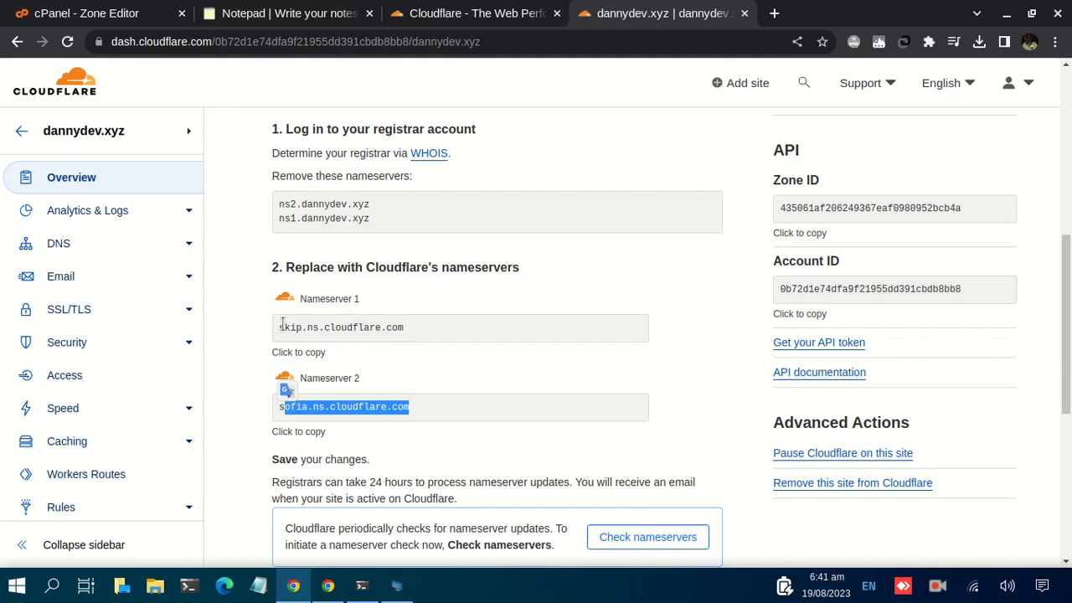
pyautogui.moveTo(281, 326); pyautogui.dragTo(419, 347)
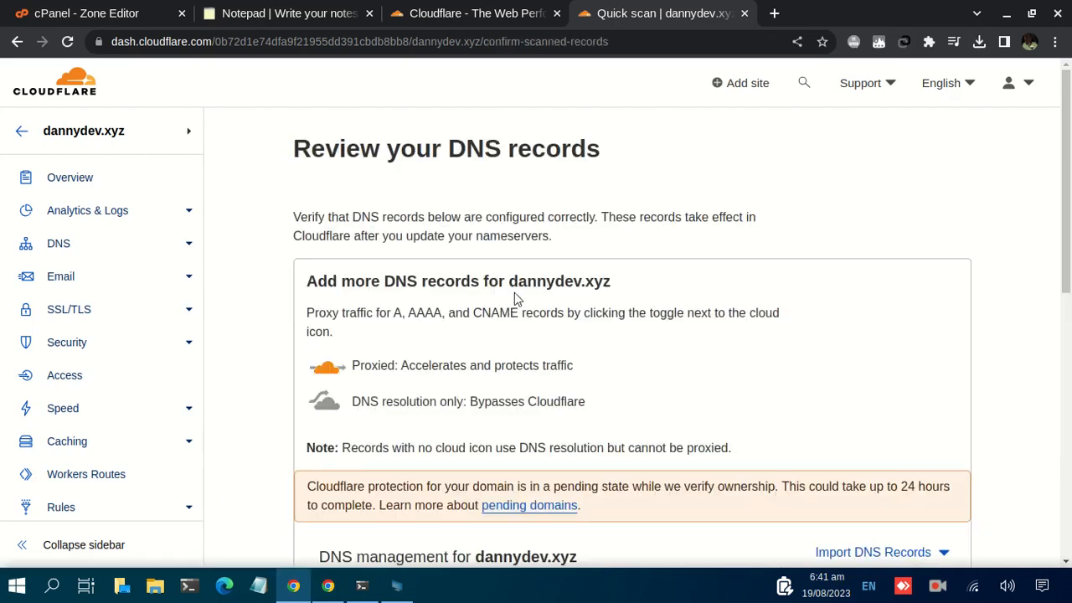
# Step: Examine the names and types of the A, CNAME, MX and TXT records scanned for dannydev.xyz
pyautogui.scroll(-1, 539, 288)
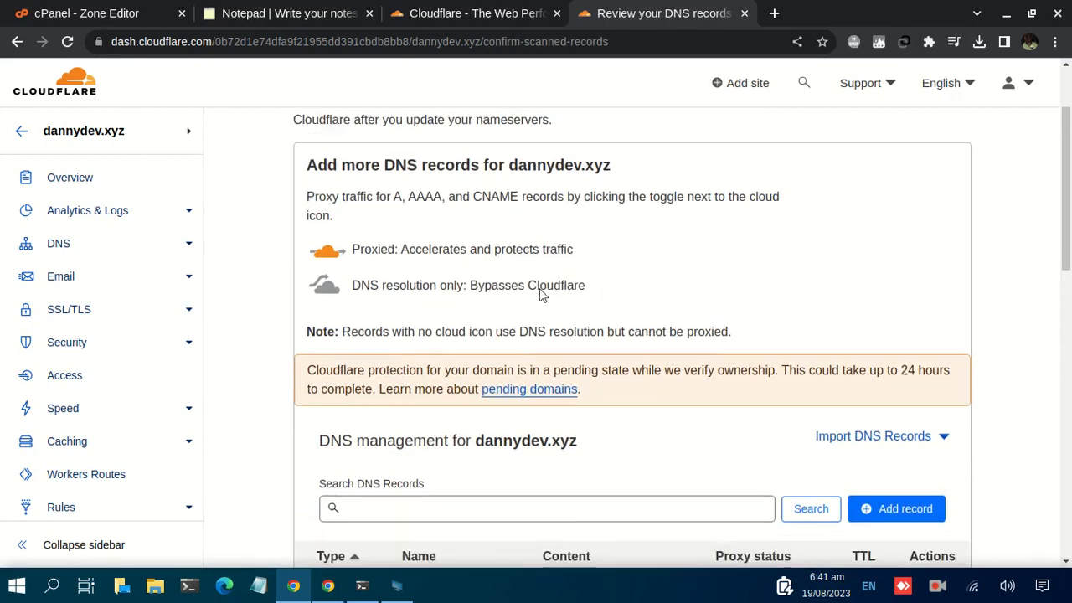
pyautogui.scroll(-3, 539, 288)
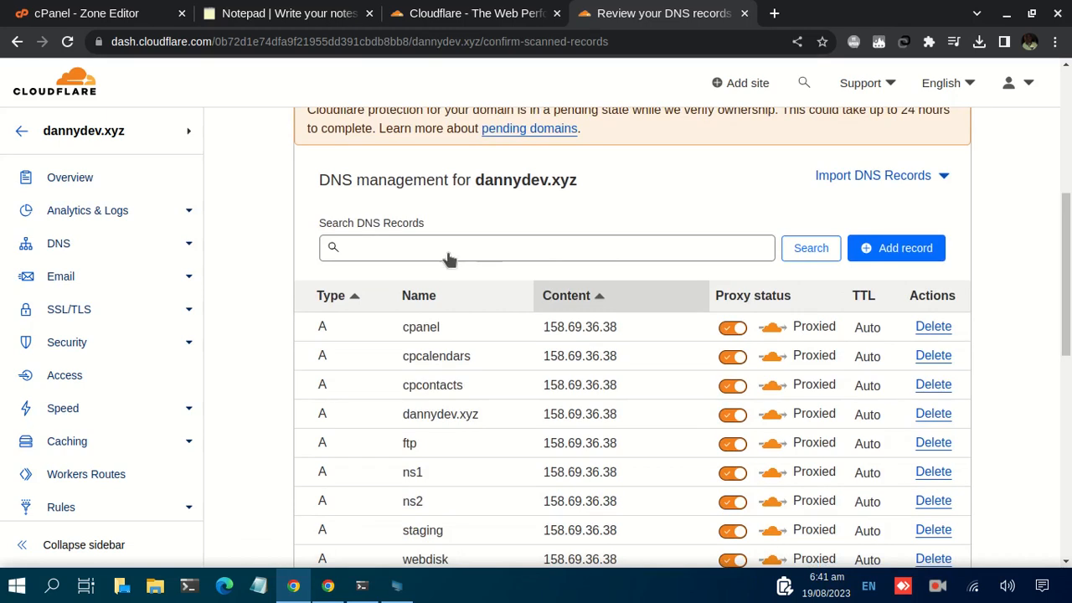
pyautogui.click(498, 321)
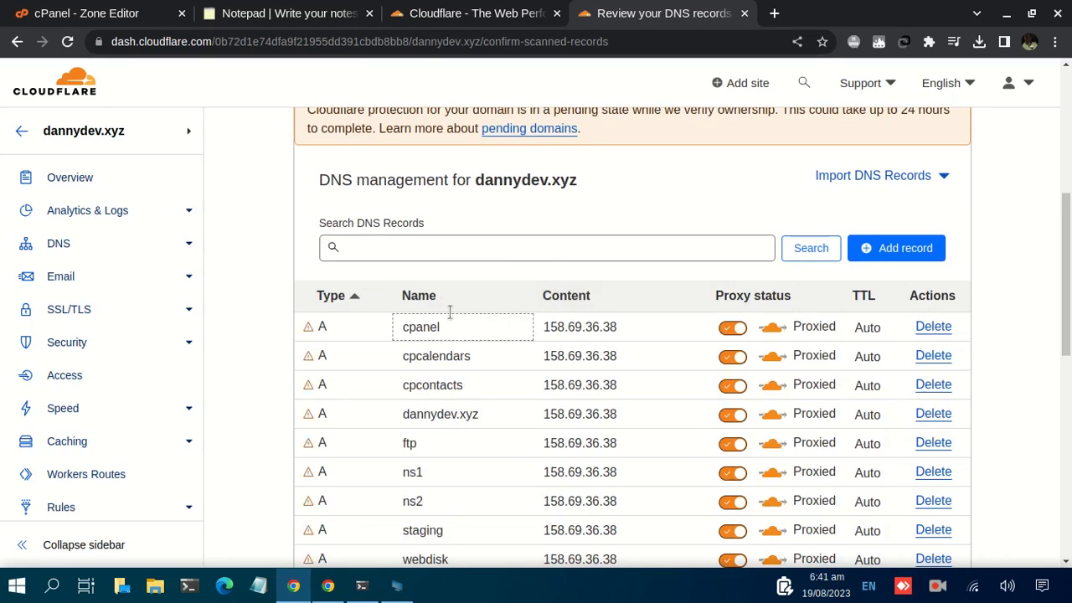
pyautogui.click(454, 343)
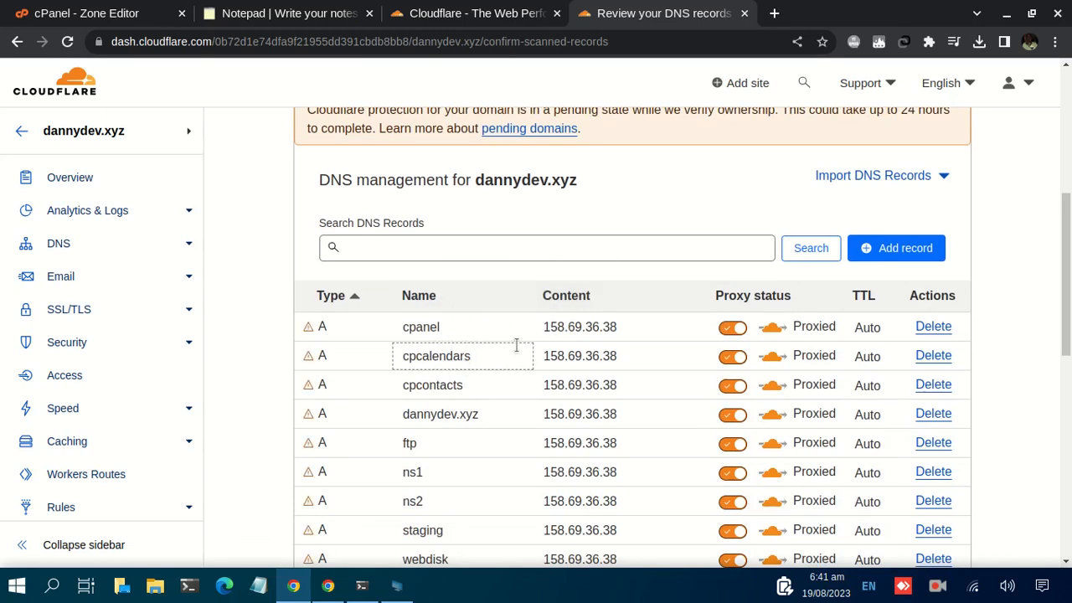
pyautogui.click(429, 377)
pyautogui.click(472, 441)
pyautogui.scroll(-1, 472, 440)
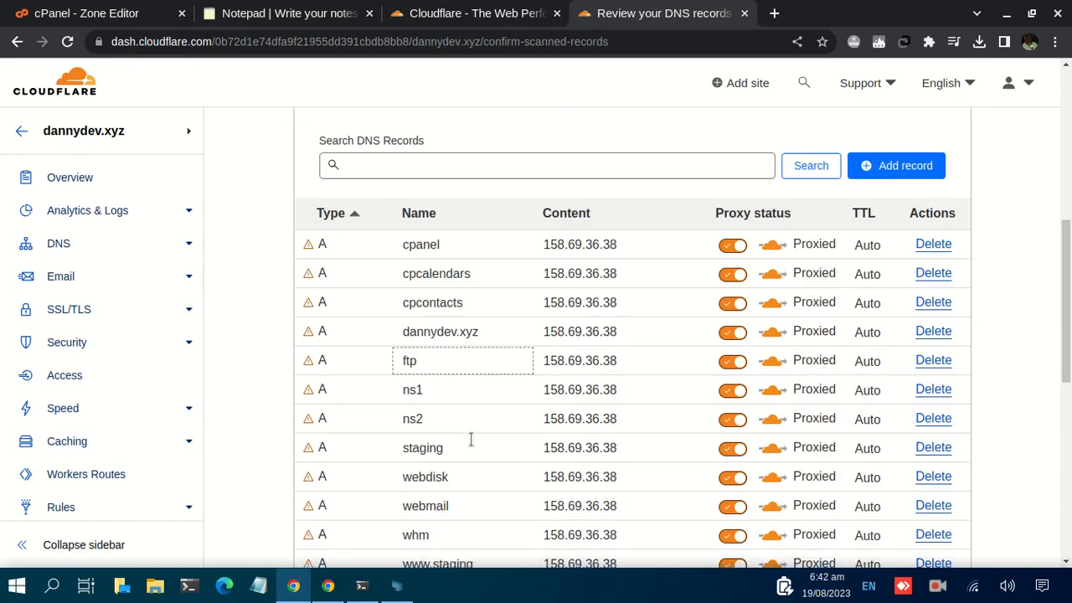
pyautogui.scroll(-1, 457, 394)
pyautogui.click(457, 390)
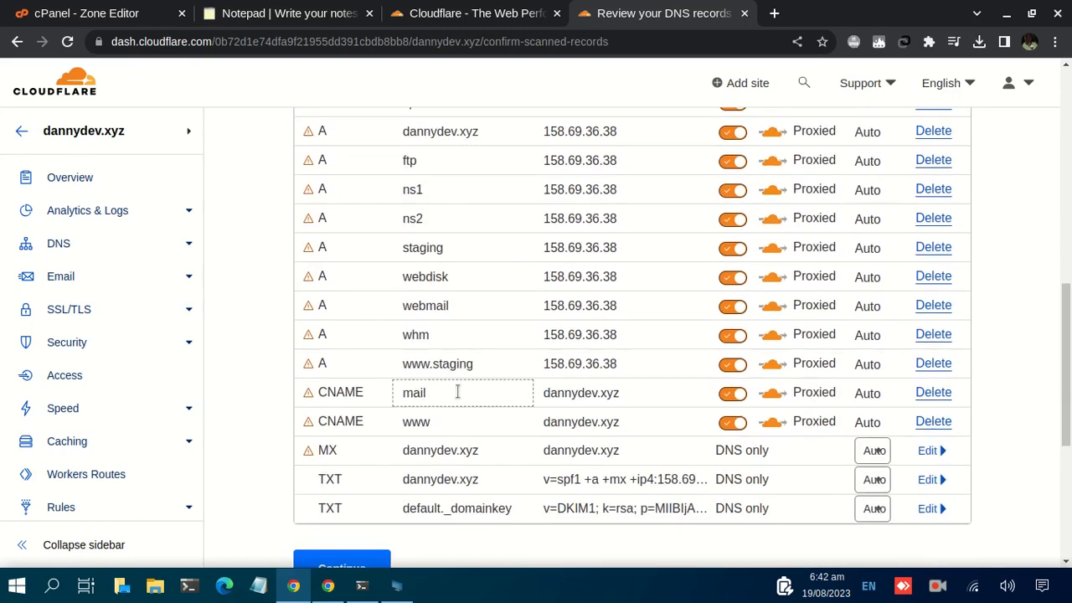
pyautogui.scroll(1, 501, 352)
pyautogui.click(526, 322)
pyautogui.scroll(-4, 544, 342)
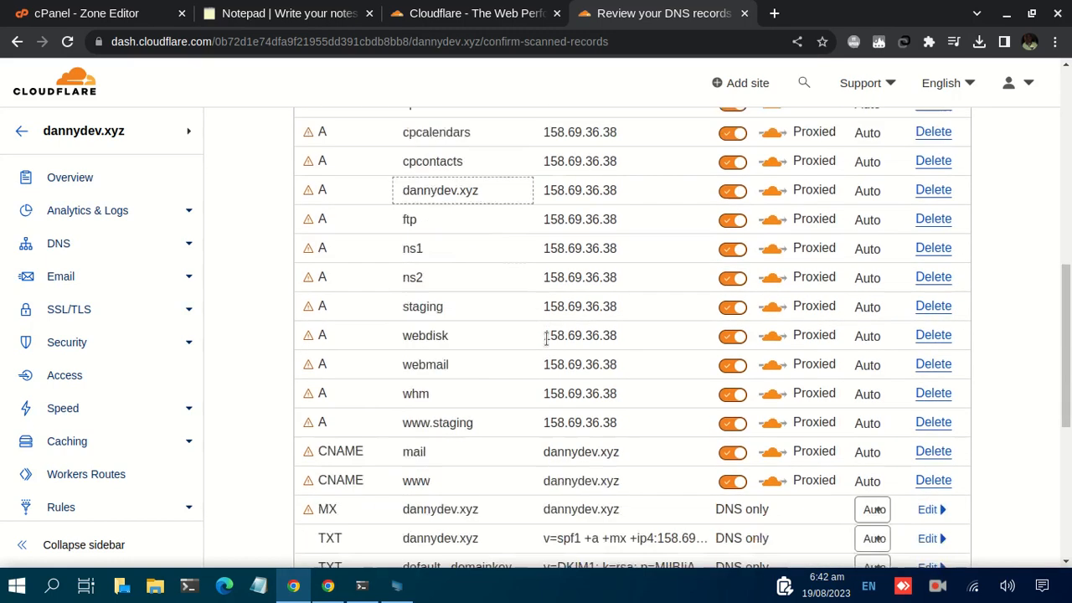
pyautogui.scroll(2, 548, 345)
pyautogui.scroll(4, 546, 345)
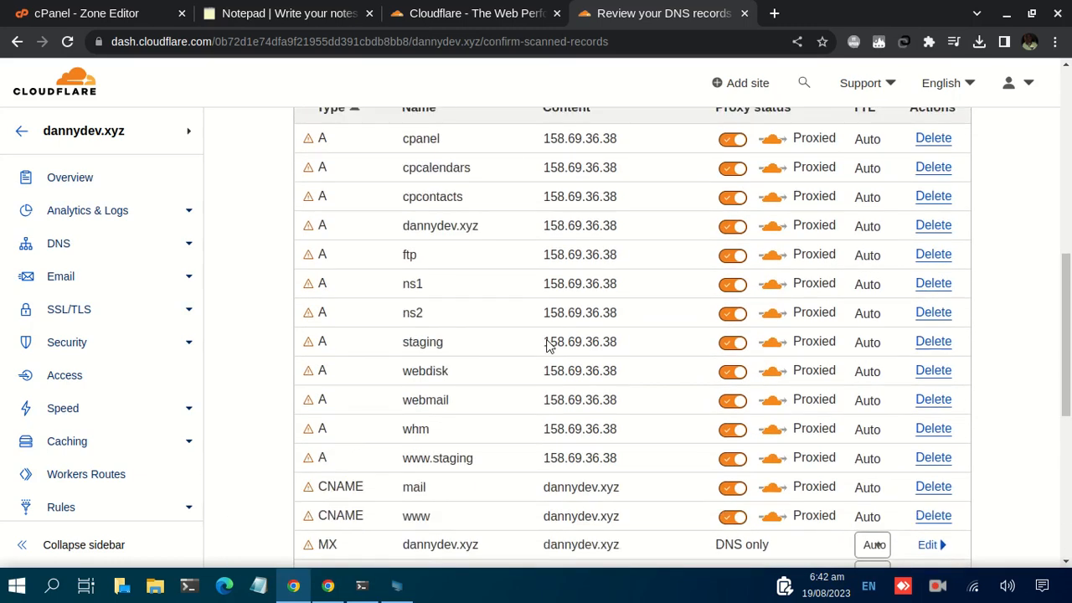
# Step: Check the content, proxy status and TTL of the scanned DNS records down to the end of the list
pyautogui.click(545, 330)
pyautogui.click(465, 338)
pyautogui.scroll(-1, 464, 339)
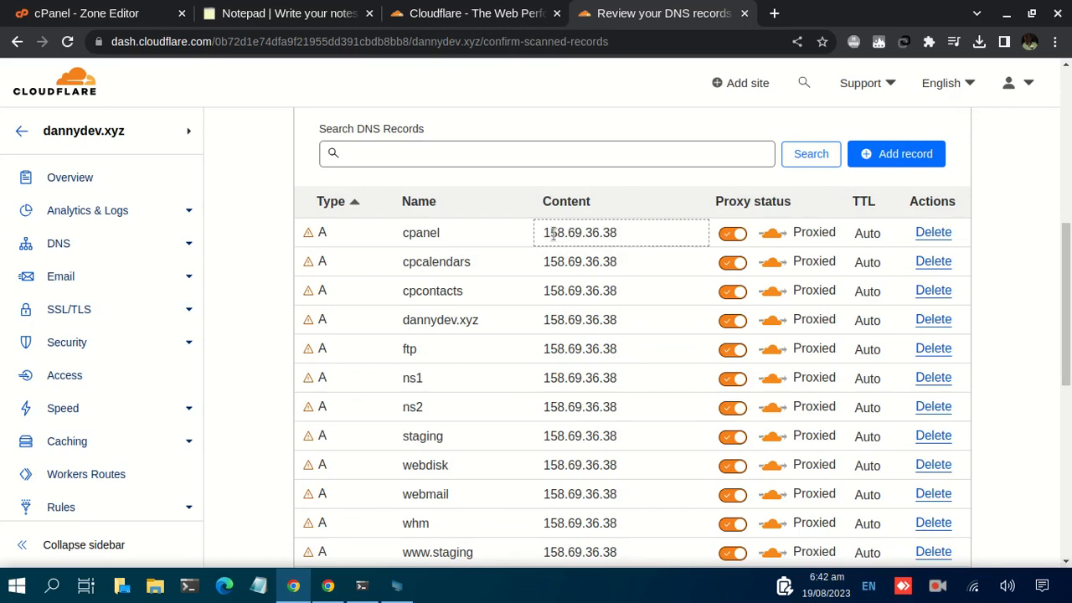
pyautogui.scroll(-1, 553, 236)
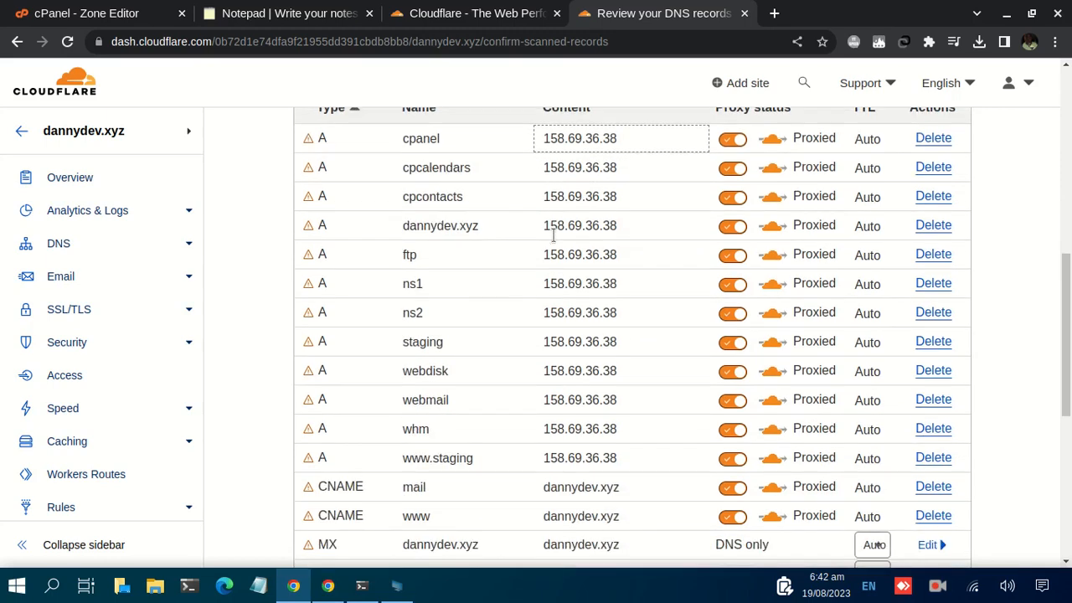
pyautogui.scroll(-1, 552, 236)
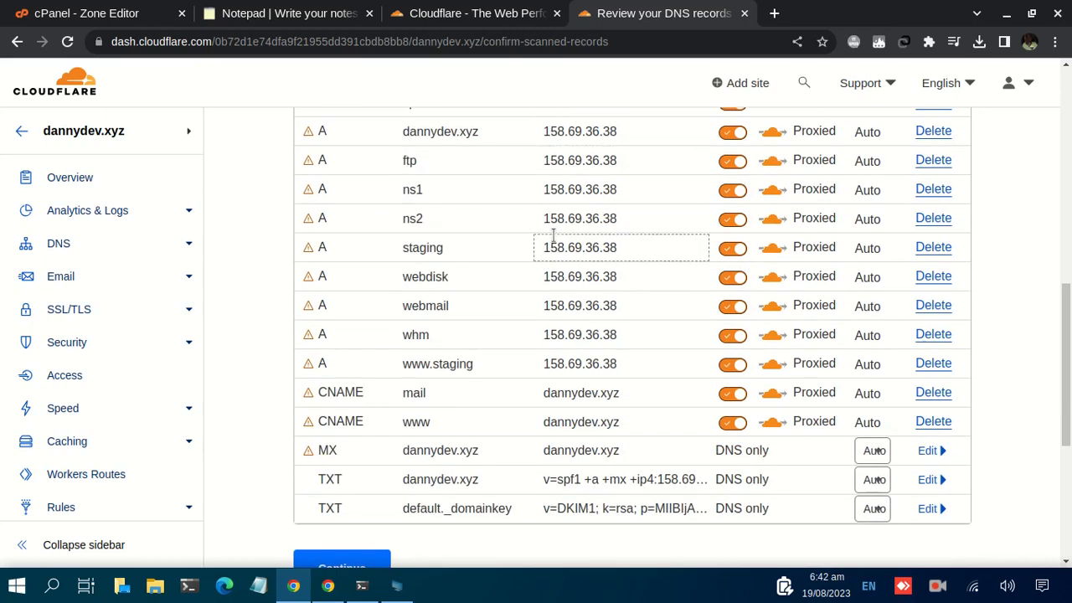
pyautogui.scroll(1, 553, 236)
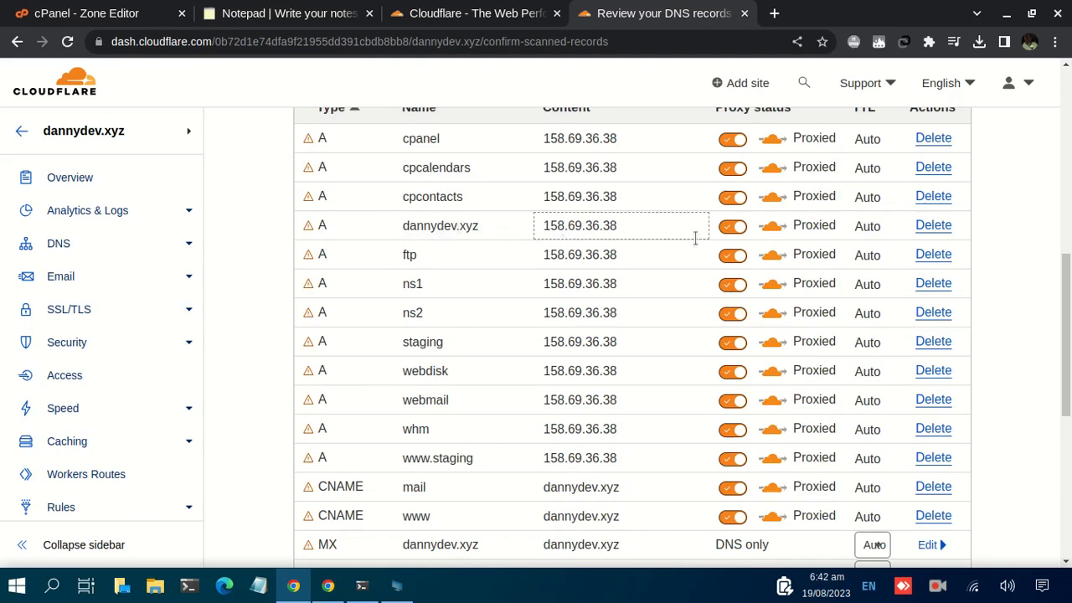
pyautogui.scroll(2, 877, 243)
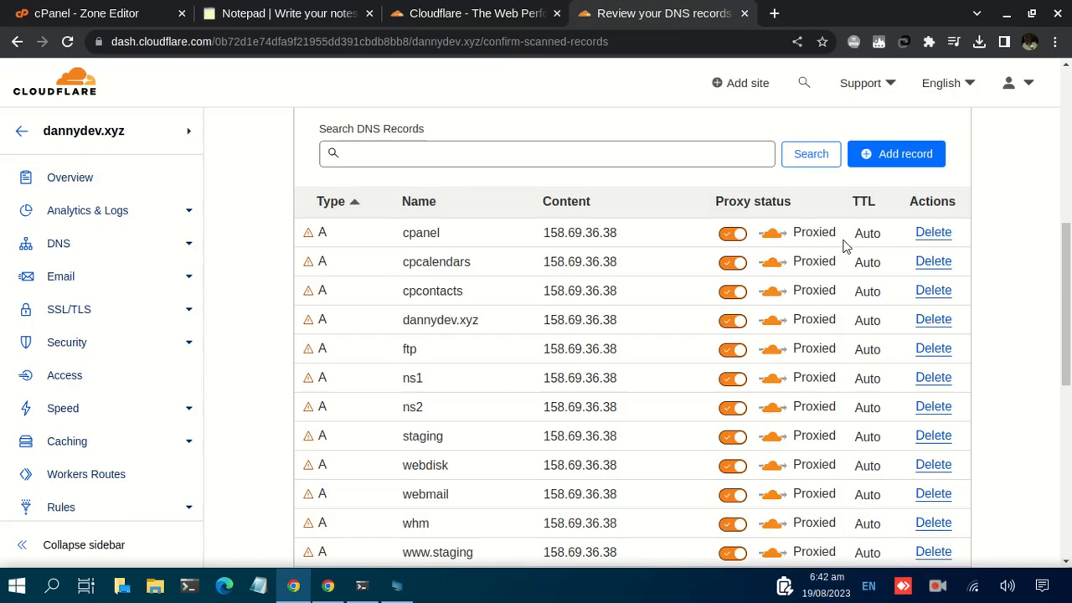
pyautogui.scroll(-5, 586, 297)
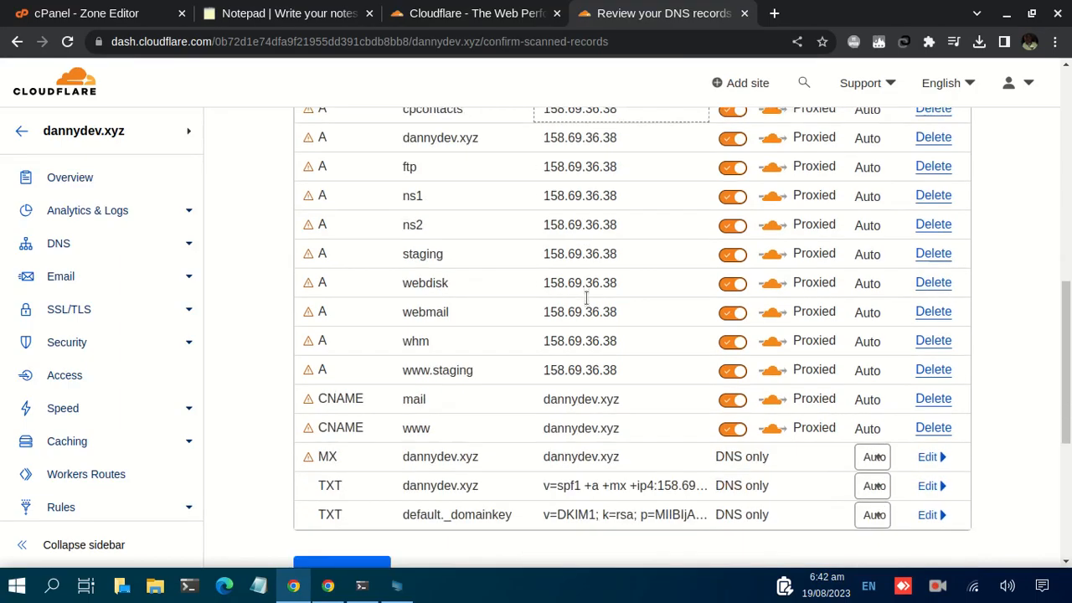
pyautogui.scroll(2, 596, 166)
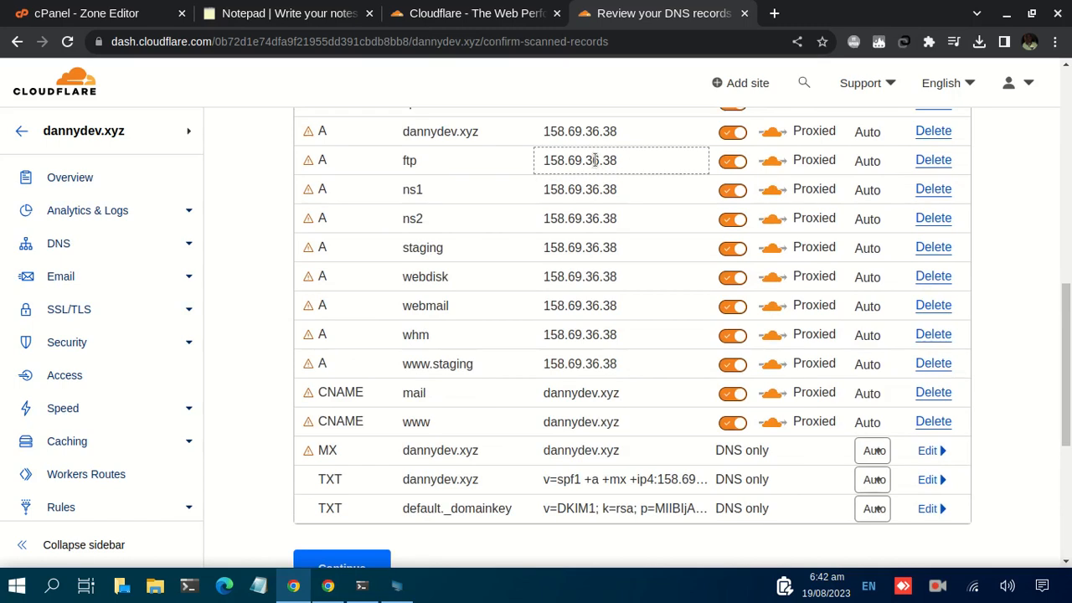
pyautogui.scroll(-2, 594, 160)
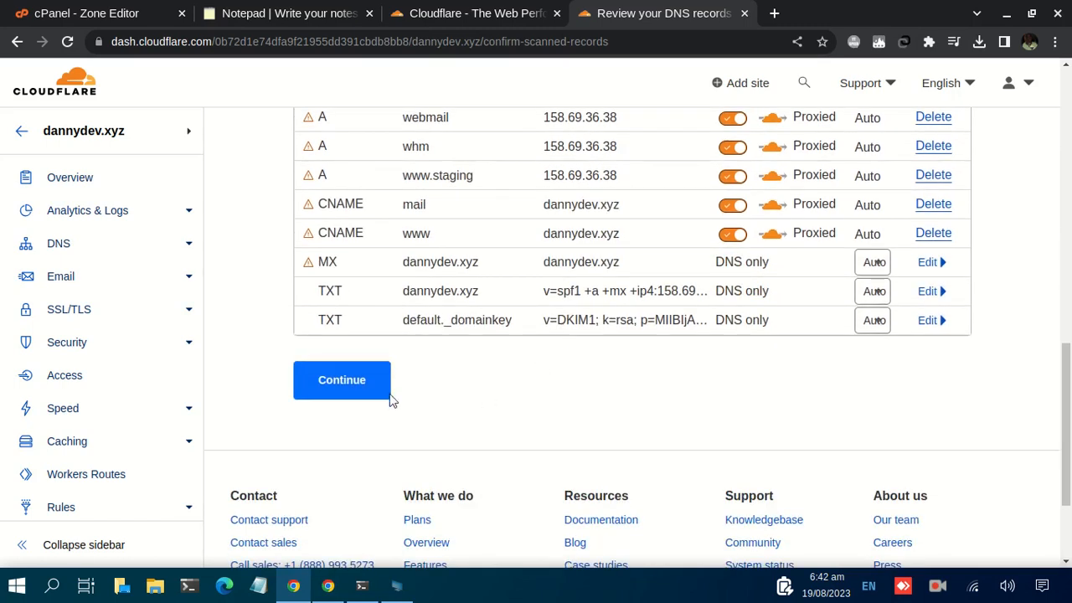
# Step: Accept the scanned DNS records, and complete the nameserver instructions while postponing the quick start guide
pyautogui.click(354, 391)
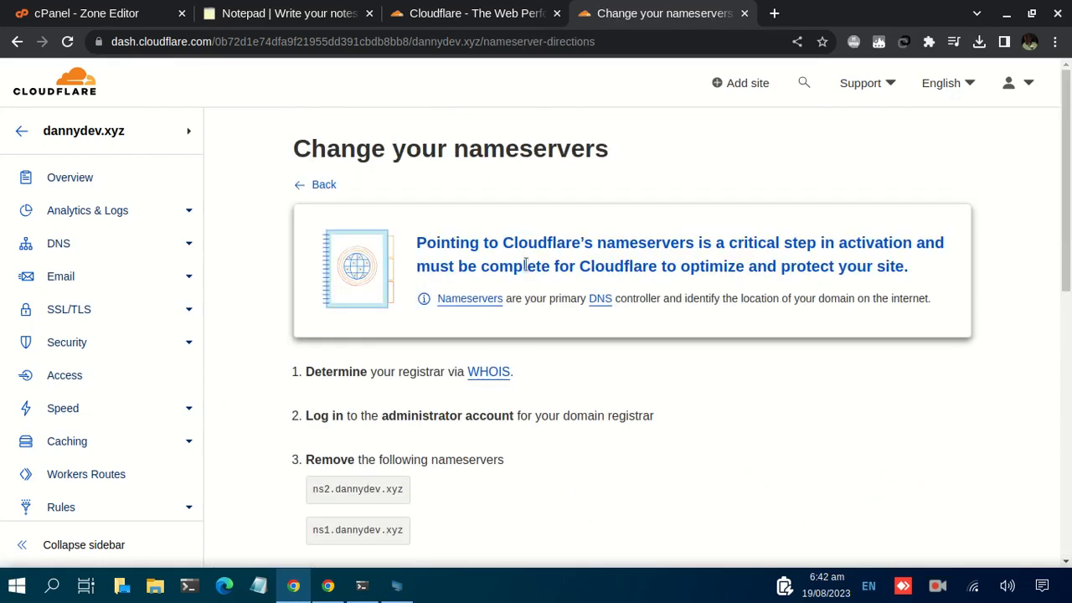
pyautogui.scroll(-1, 525, 265)
pyautogui.scroll(-3, 501, 285)
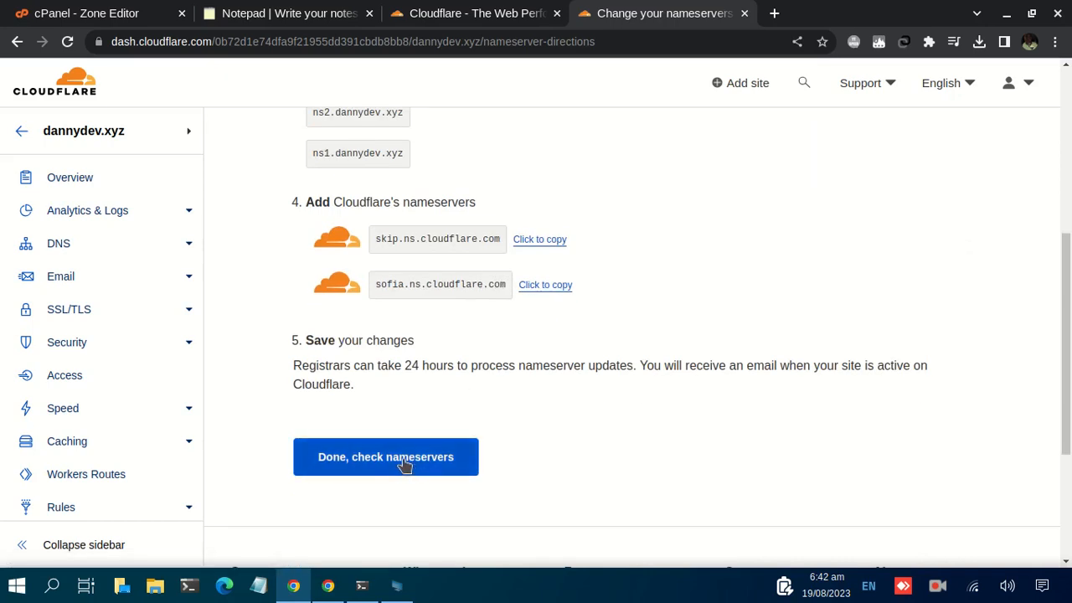
pyautogui.click(365, 466)
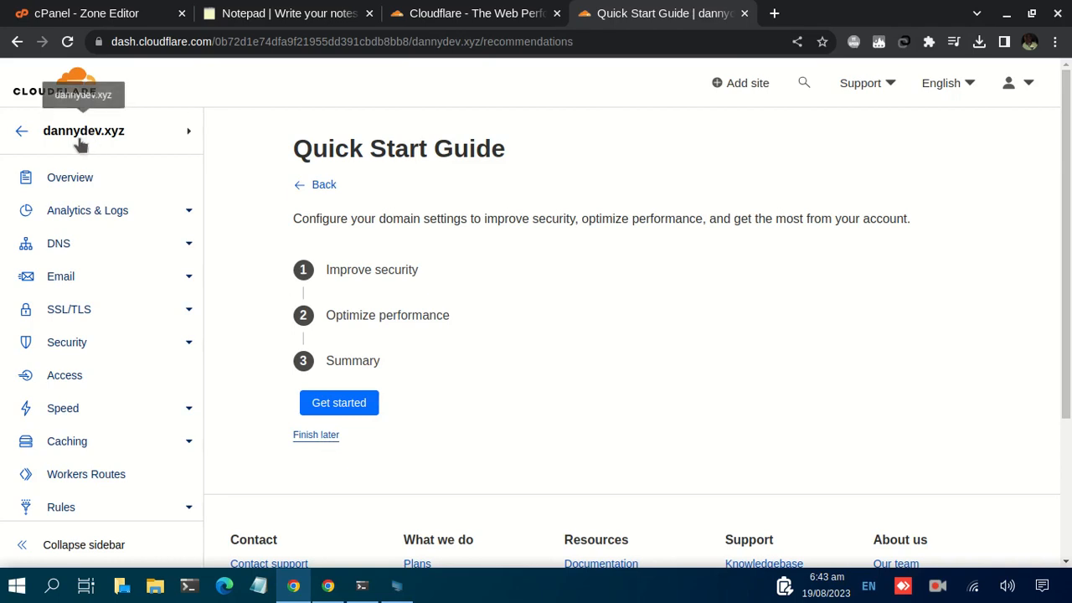
pyautogui.click(321, 434)
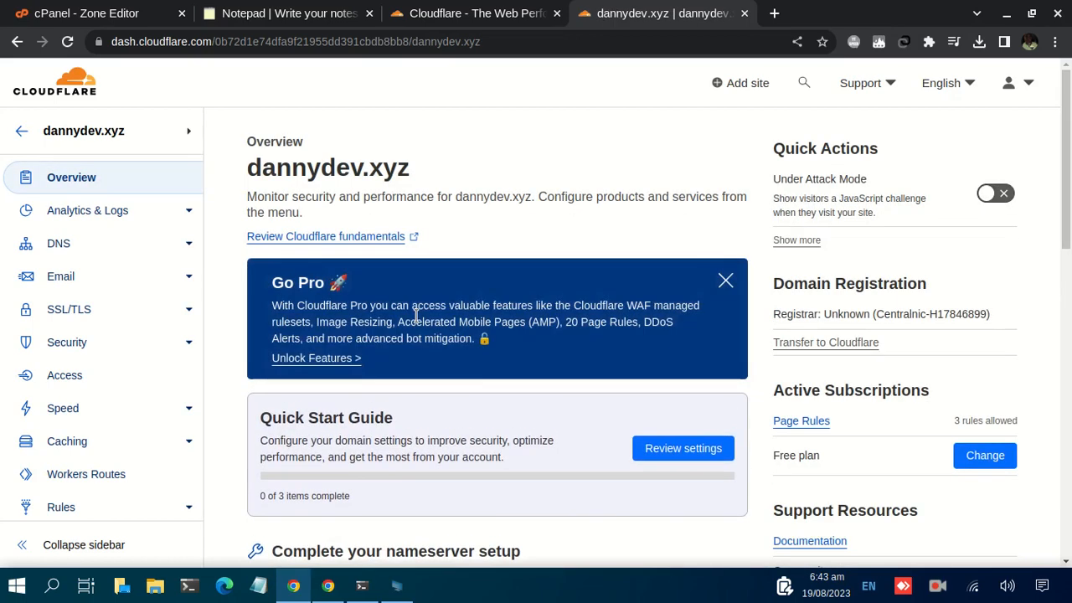
# Step: Examine the dannydev.xyz overview, covering the nameservers to remove, their Cloudflare replacements and the nameserver check option
pyautogui.scroll(-9, 416, 316)
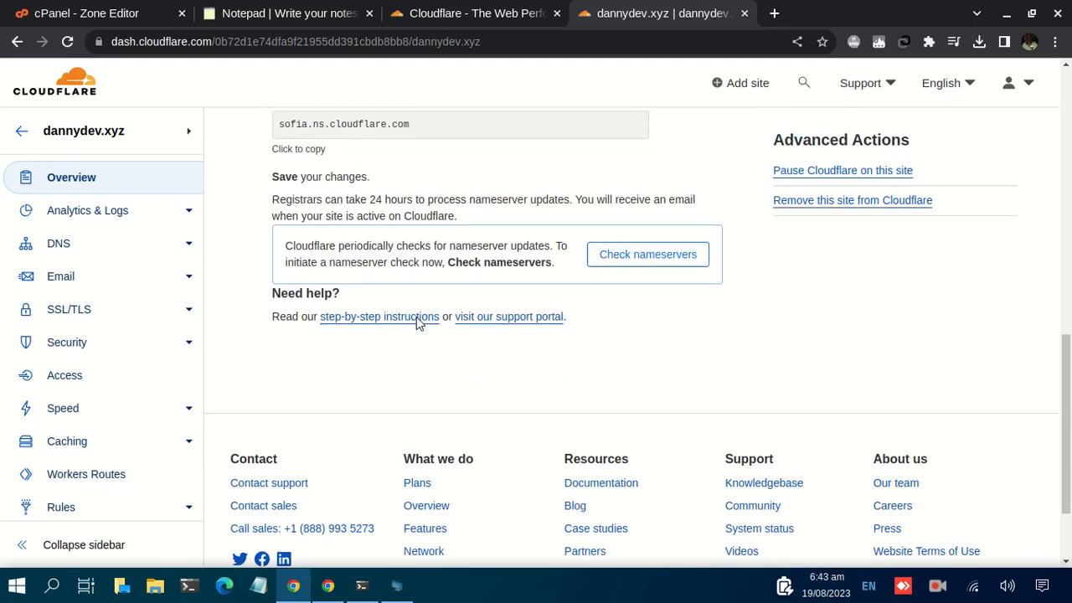
pyautogui.scroll(5, 416, 316)
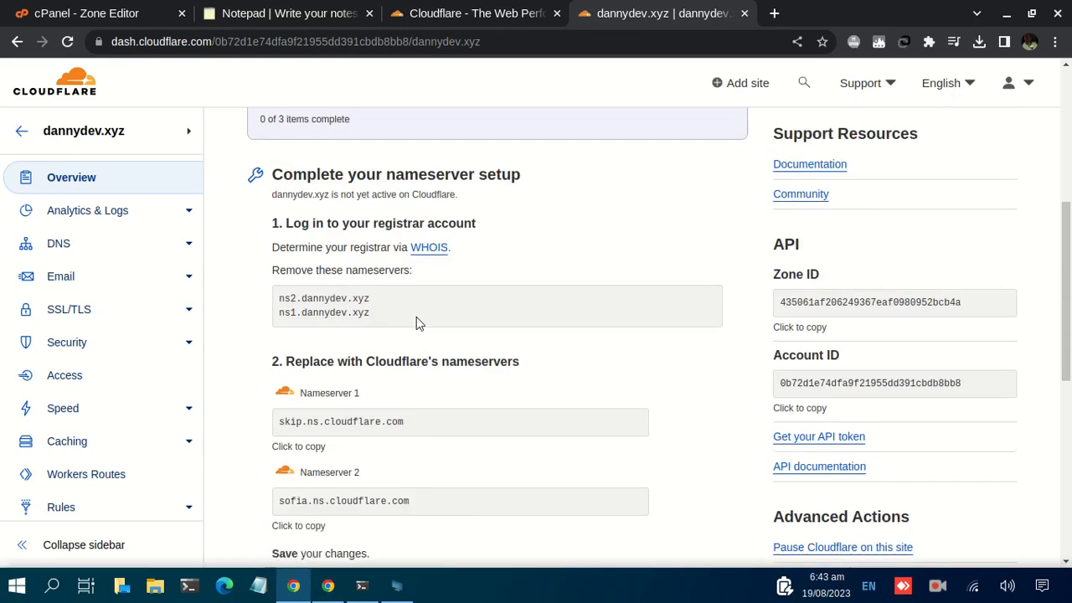
pyautogui.scroll(3, 416, 317)
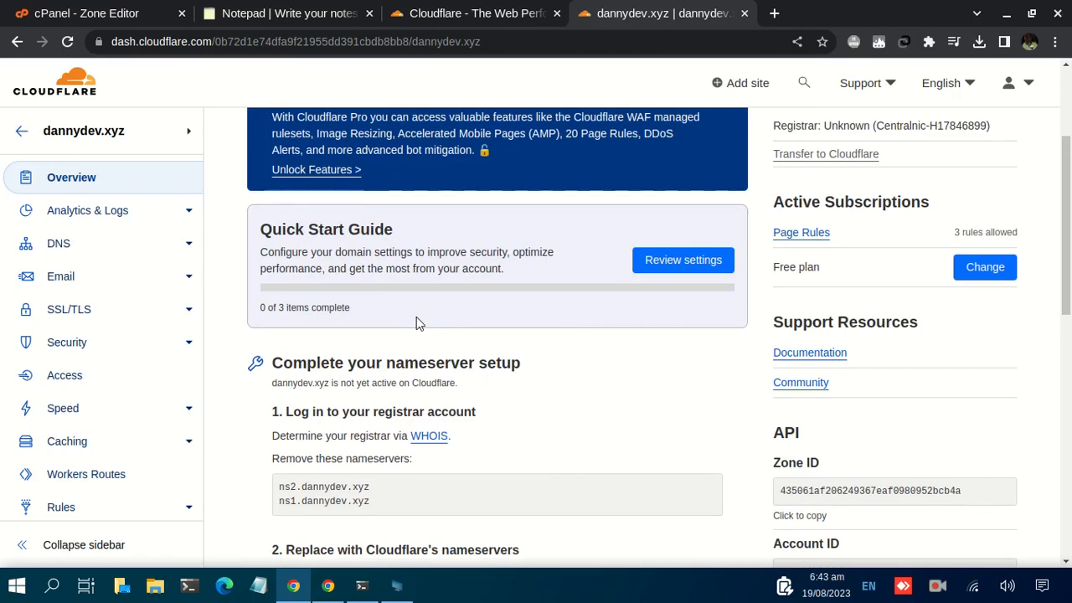
pyautogui.scroll(-1, 417, 316)
pyautogui.scroll(-1, 406, 428)
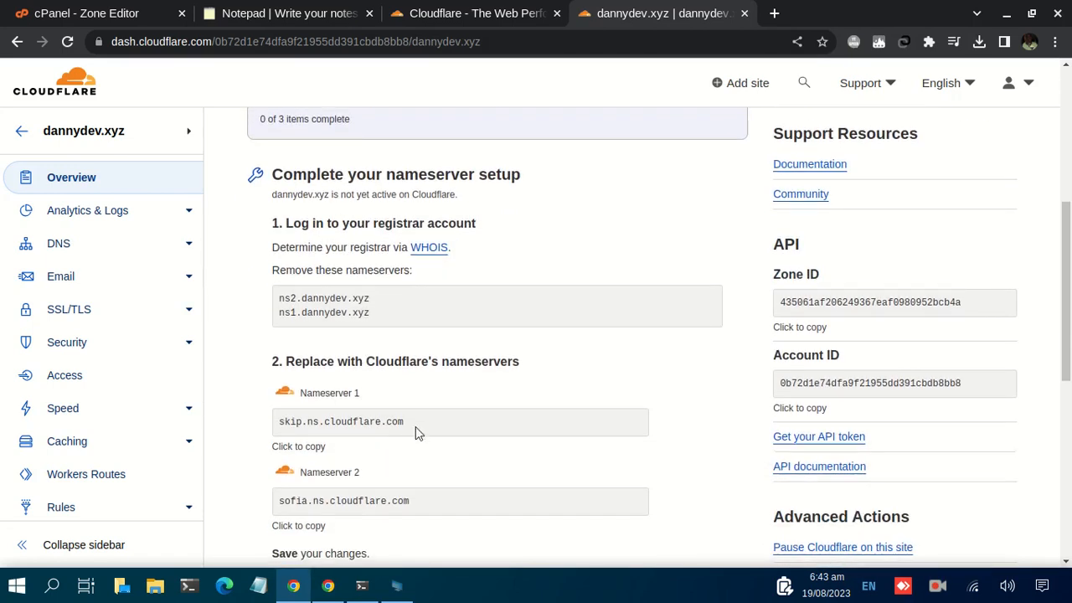
pyautogui.scroll(-1, 400, 420)
pyautogui.scroll(3, 402, 421)
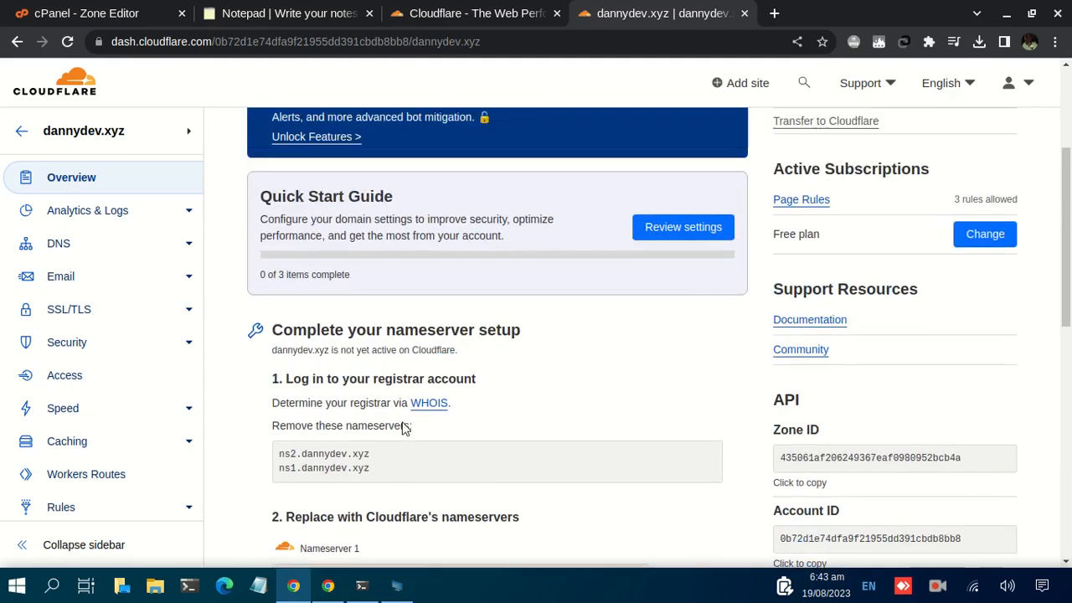
pyautogui.scroll(-1, 375, 362)
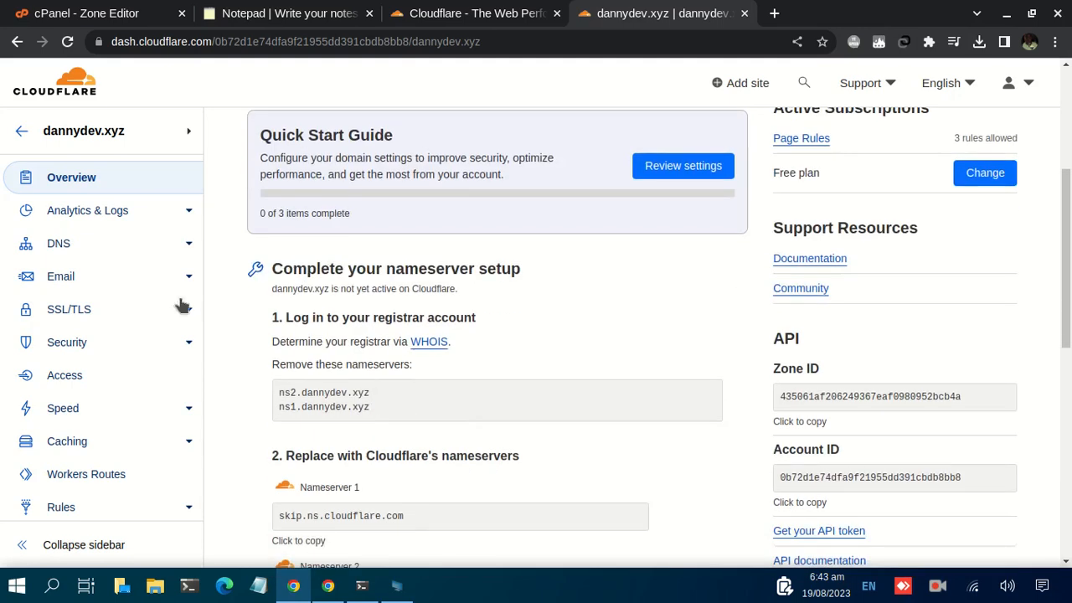
# Step: Open the DNS records of dannydev.xyz and compare them with the A, CNAME and MX entries saved in the online notepad
pyautogui.click(71, 248)
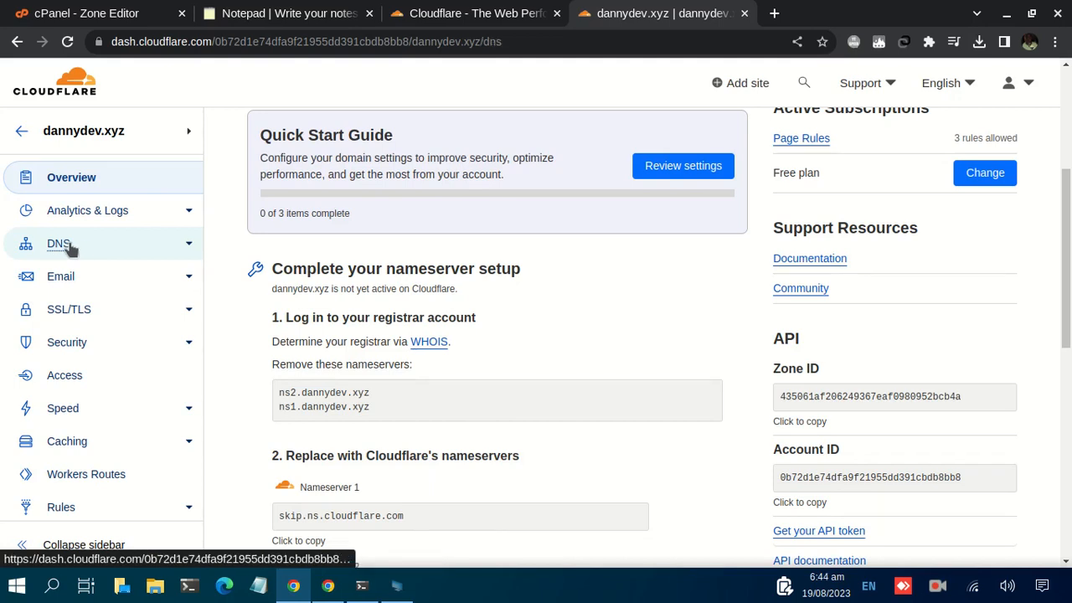
pyautogui.scroll(-5, 426, 275)
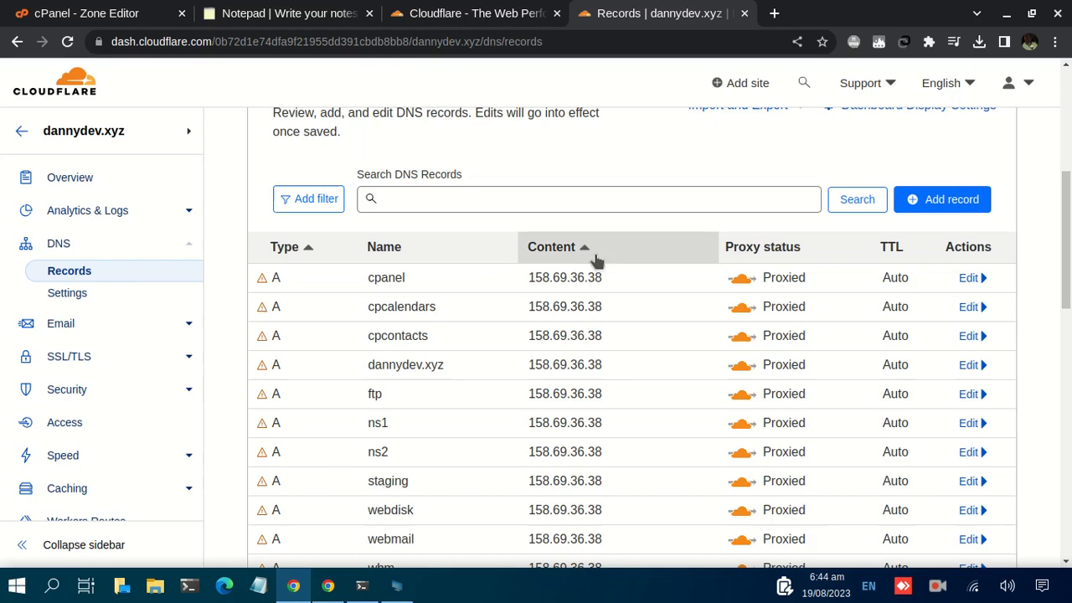
pyautogui.scroll(-1, 461, 339)
pyautogui.click(278, 10)
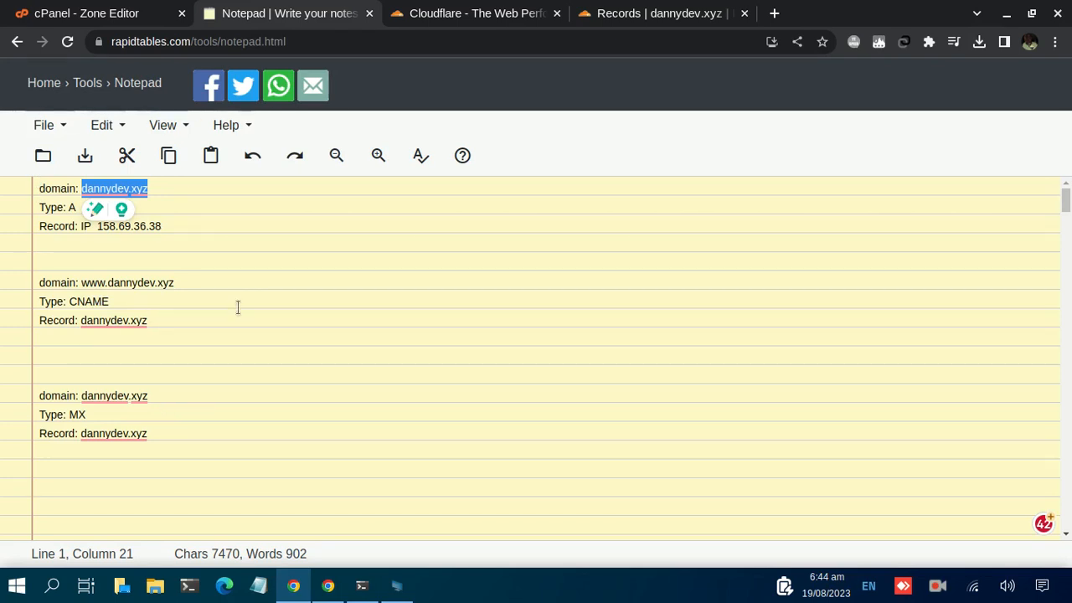
pyautogui.click(635, 14)
pyautogui.scroll(-2, 441, 366)
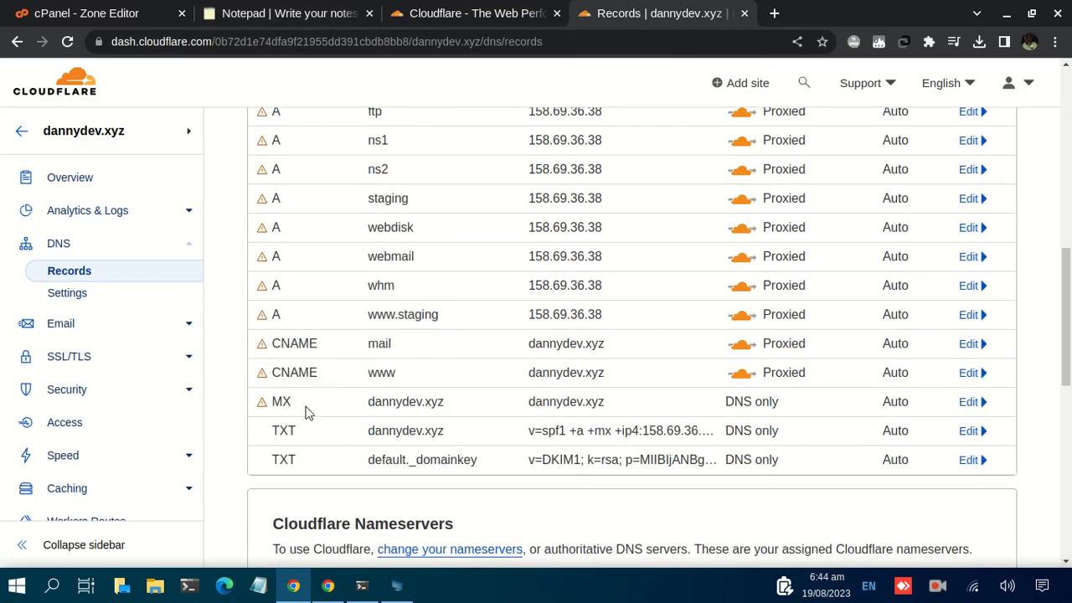
pyautogui.scroll(1, 329, 350)
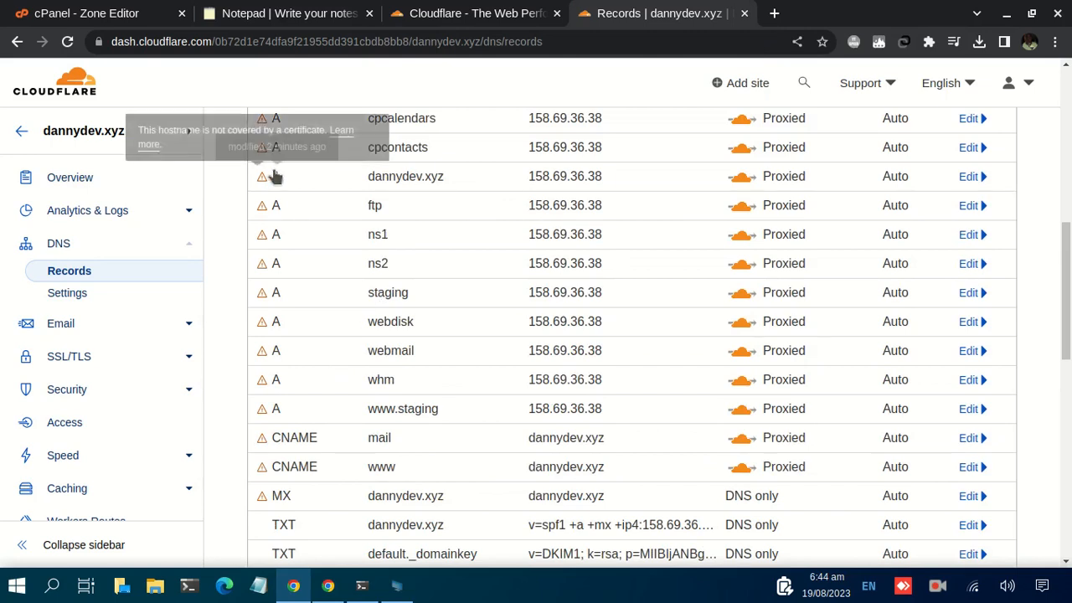
pyautogui.scroll(1, 314, 191)
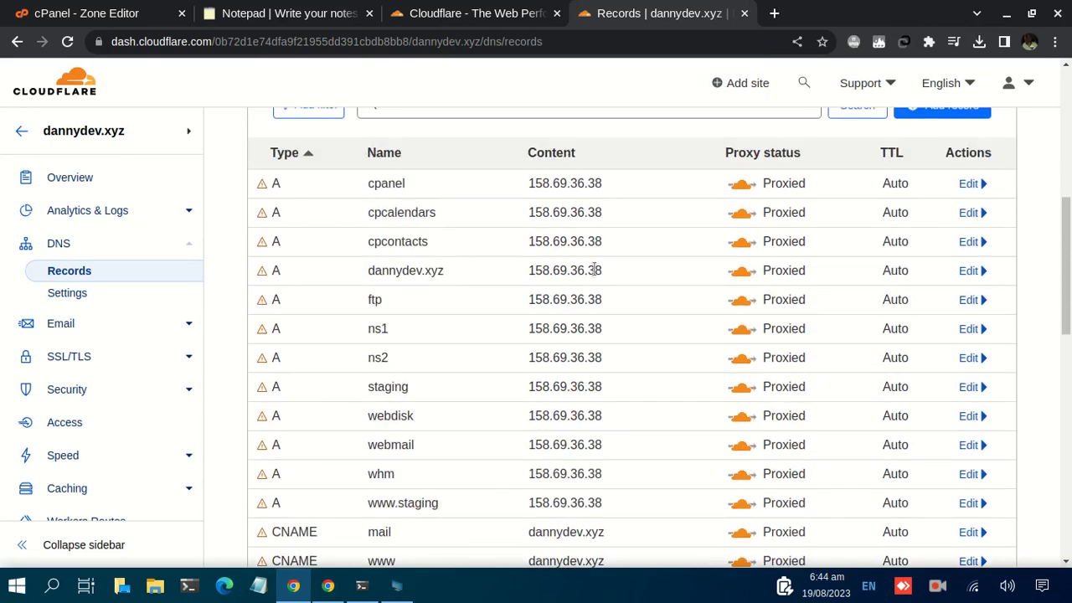
# Step: Open the existing A record for dannydev.xyz for editing and select its IPv4 address
pyautogui.moveTo(532, 266); pyautogui.dragTo(598, 268)
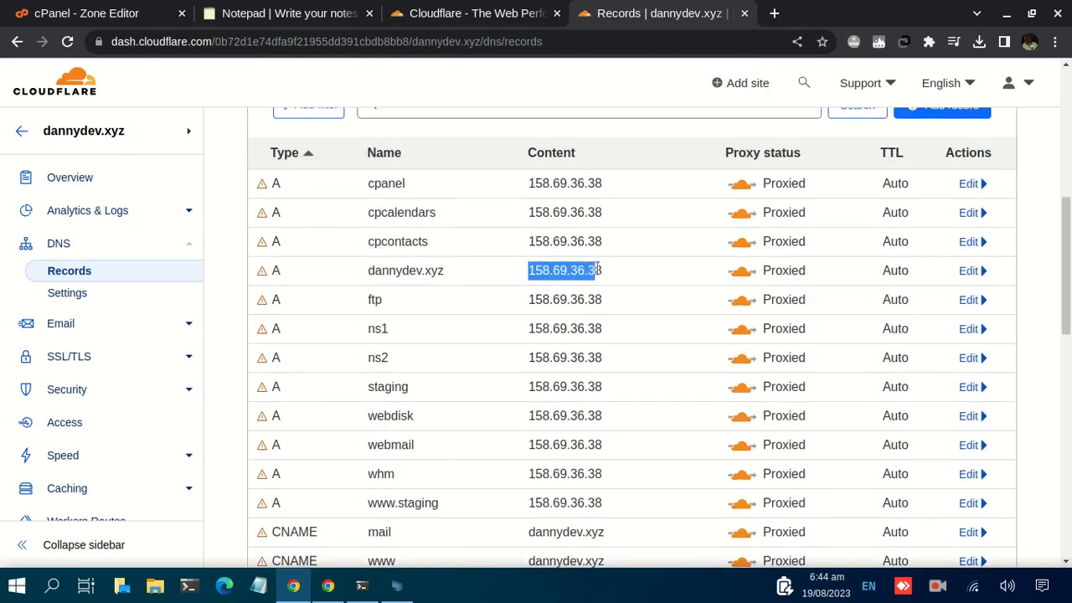
pyautogui.click(970, 271)
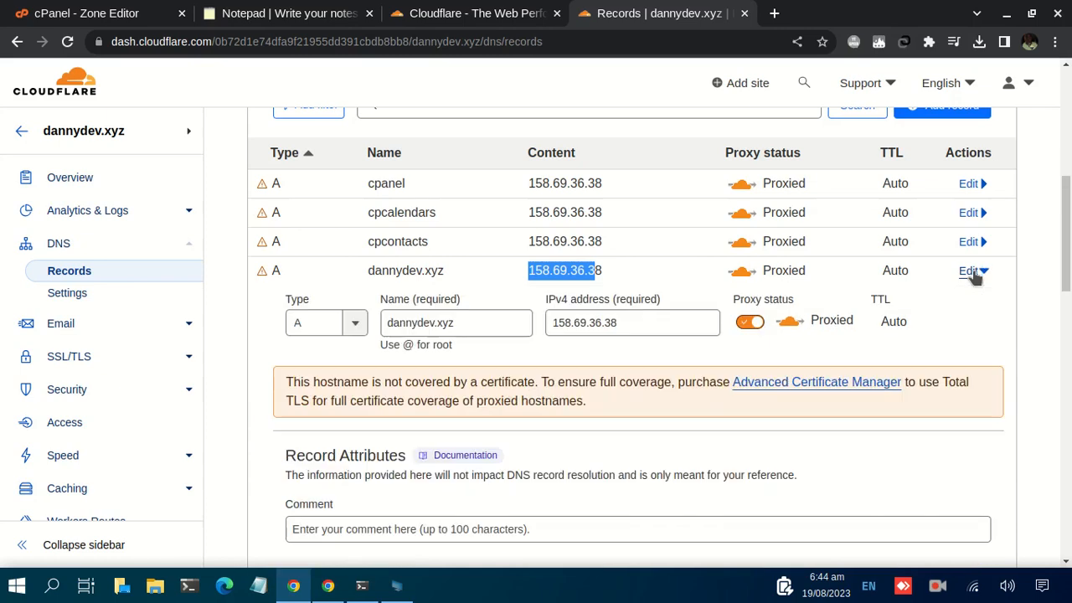
pyautogui.click(685, 325)
pyautogui.moveTo(685, 325); pyautogui.dragTo(543, 327)
pyautogui.moveTo(620, 323); pyautogui.dragTo(556, 324)
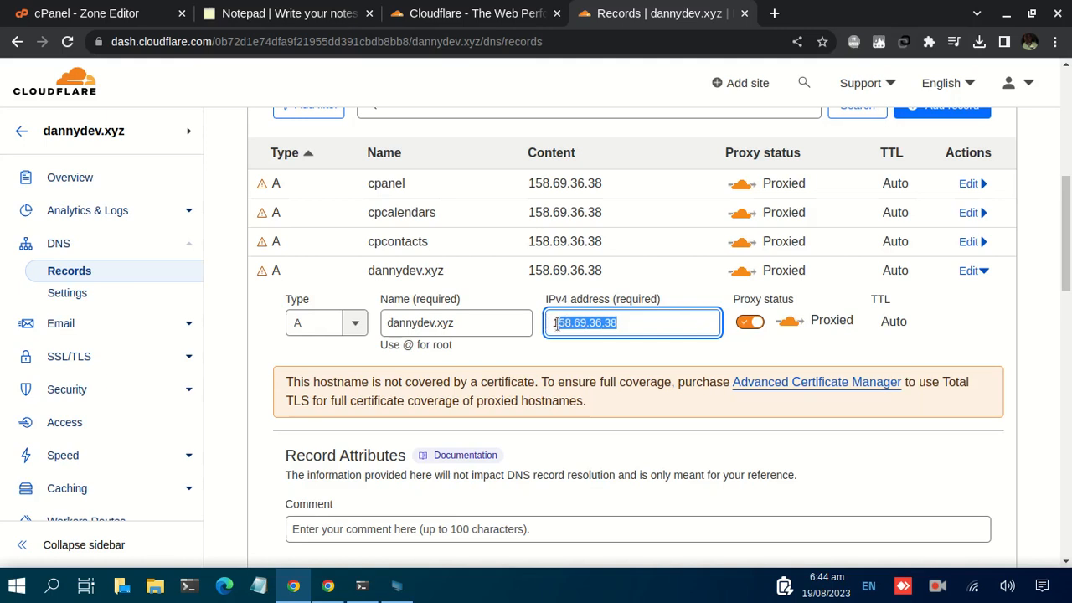
# Step: Review the editable fields and save options of the dannydev.xyz A record, and cancel the edit
pyautogui.scroll(2, 871, 299)
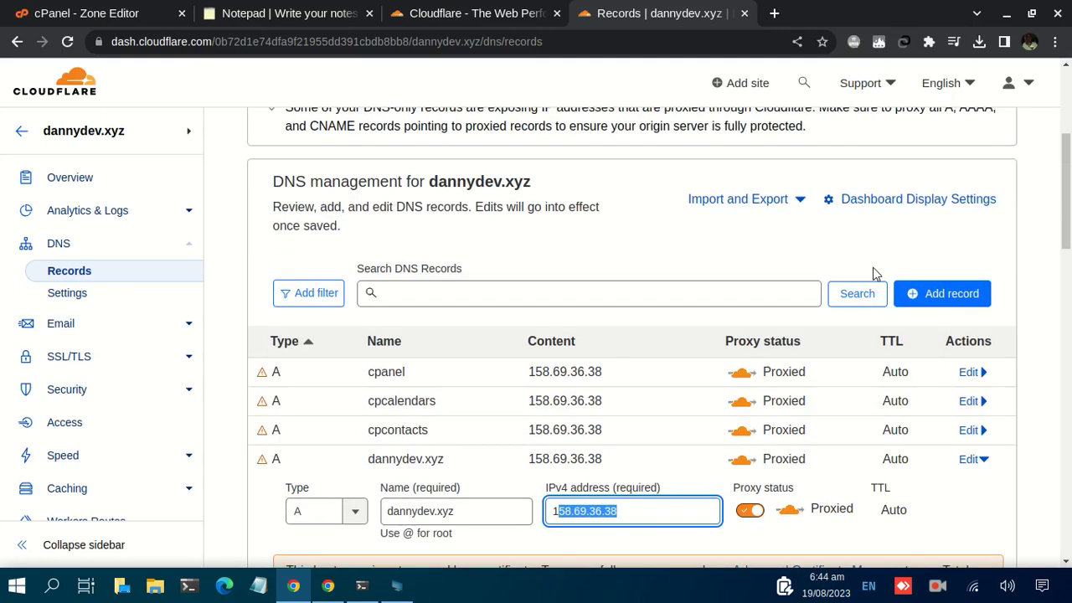
pyautogui.scroll(-3, 873, 267)
pyautogui.scroll(-1, 974, 384)
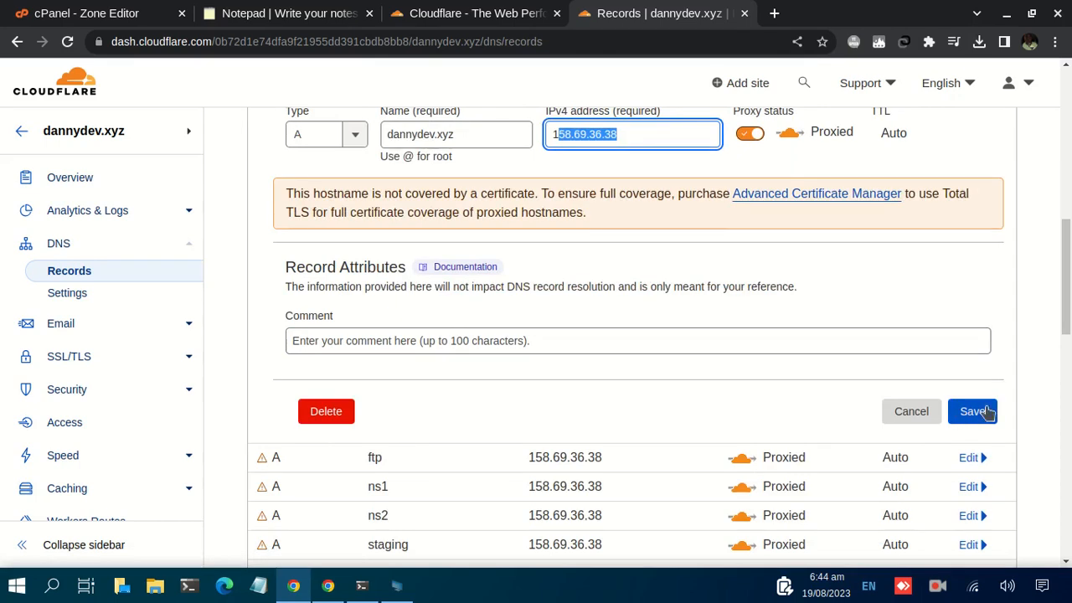
pyautogui.scroll(2, 617, 246)
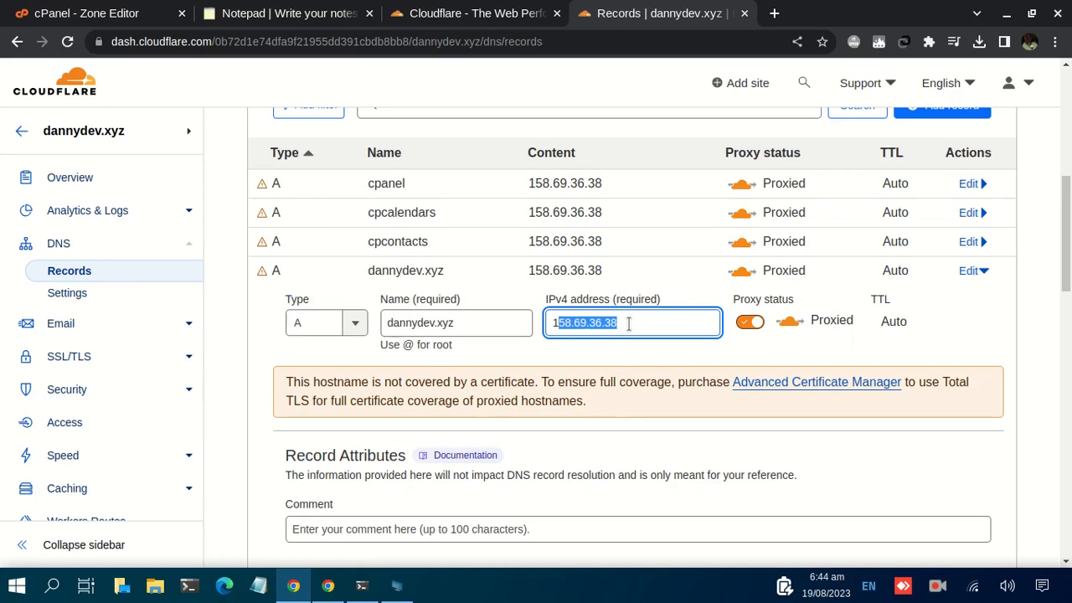
pyautogui.scroll(3, 628, 323)
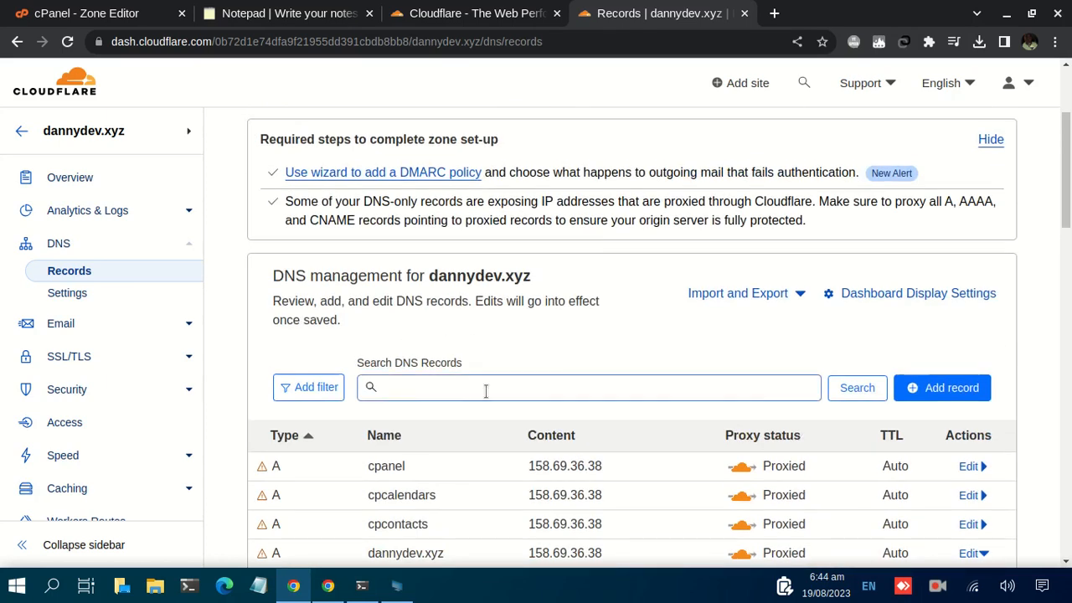
pyautogui.scroll(-1, 495, 385)
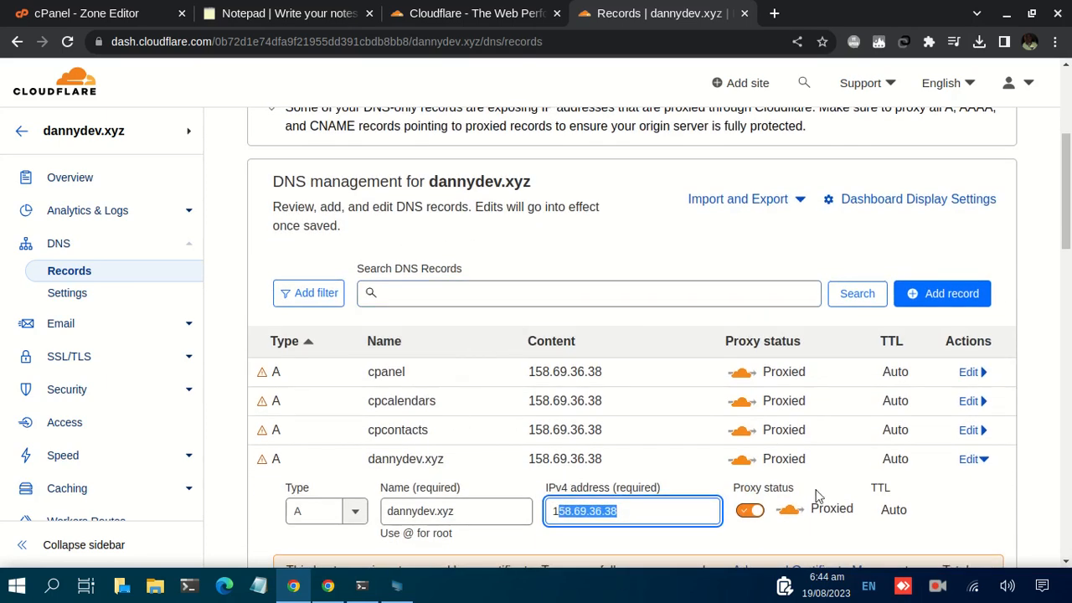
pyautogui.scroll(-2, 706, 450)
pyautogui.scroll(-1, 748, 463)
pyautogui.click(909, 505)
# Step: Start a new A record, consult the A entry in the online notepad, and set the record's name to @
pyautogui.scroll(4, 543, 283)
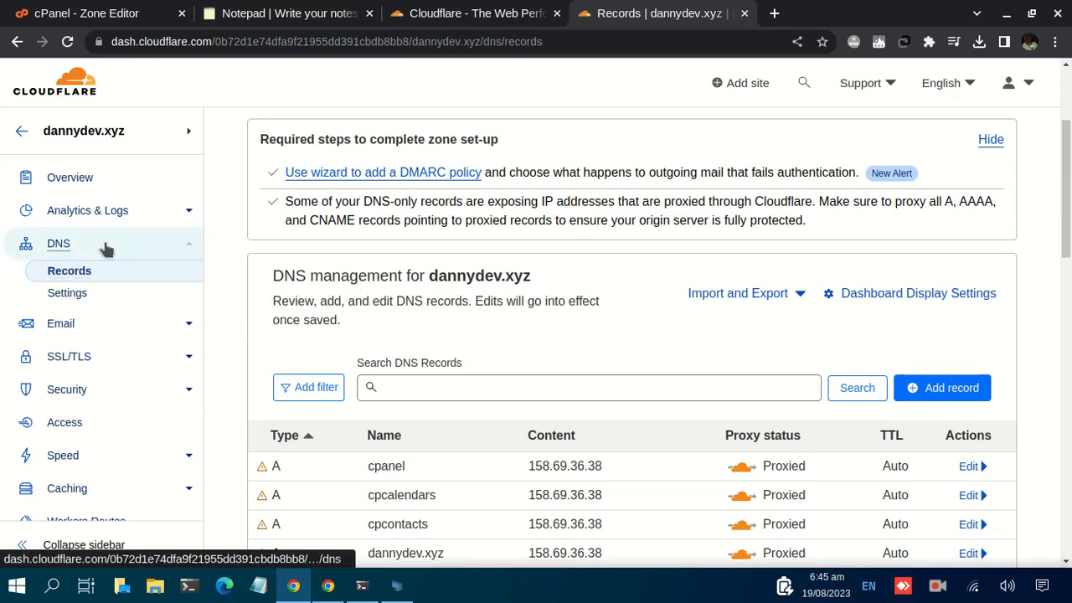
pyautogui.click(919, 392)
pyautogui.scroll(-1, 612, 323)
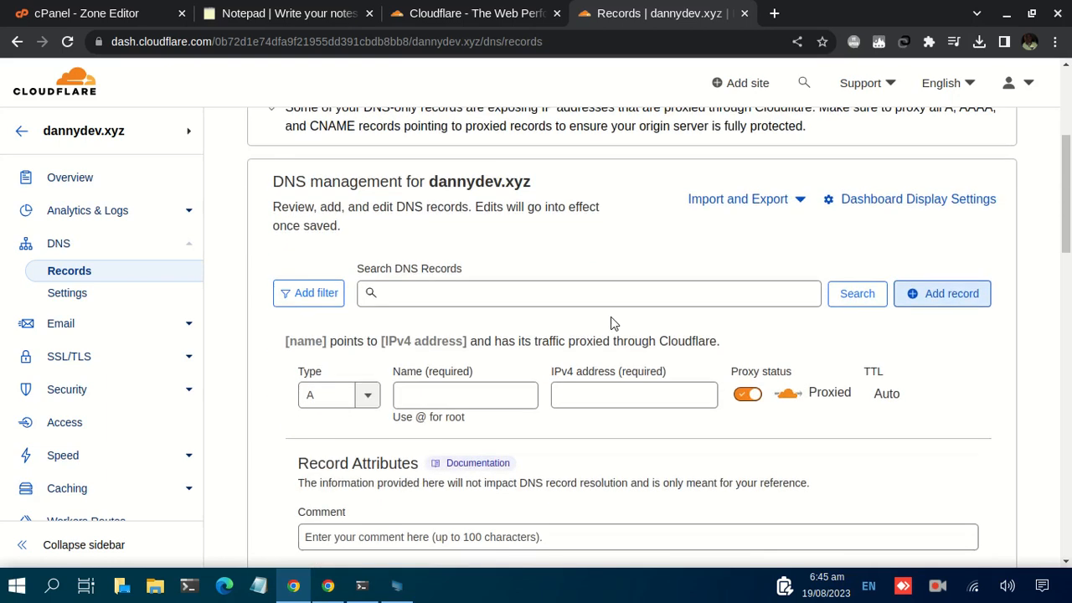
pyautogui.click(429, 394)
pyautogui.click(431, 394)
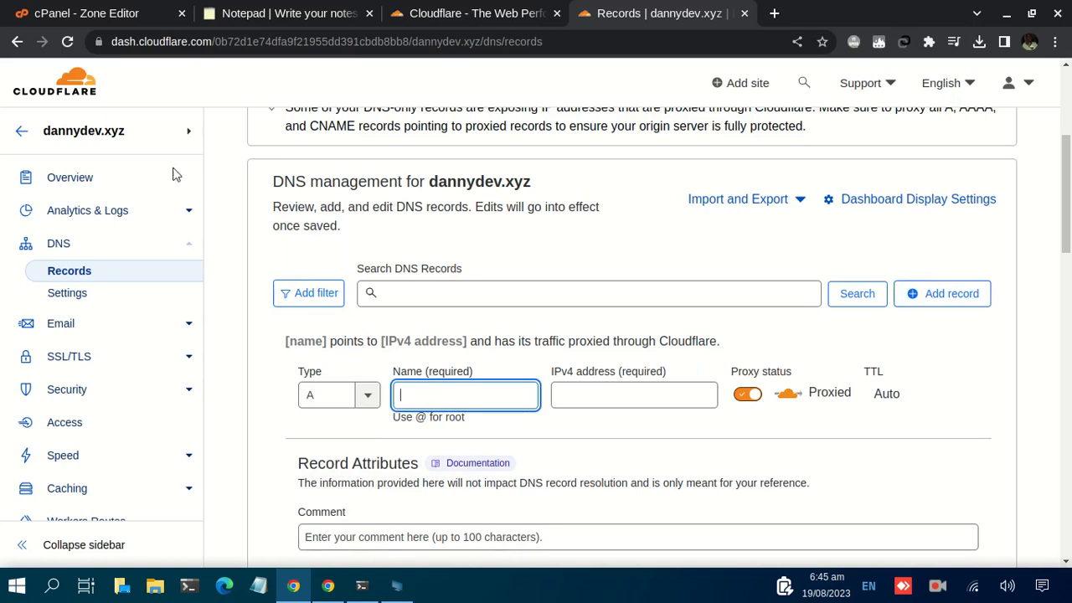
pyautogui.click(252, 14)
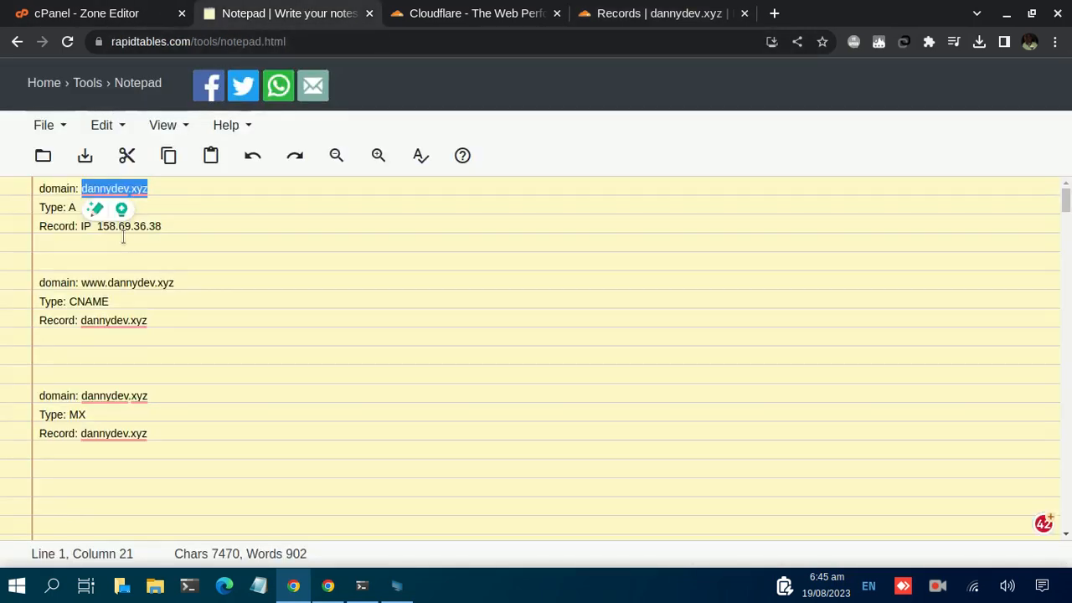
pyautogui.click(654, 13)
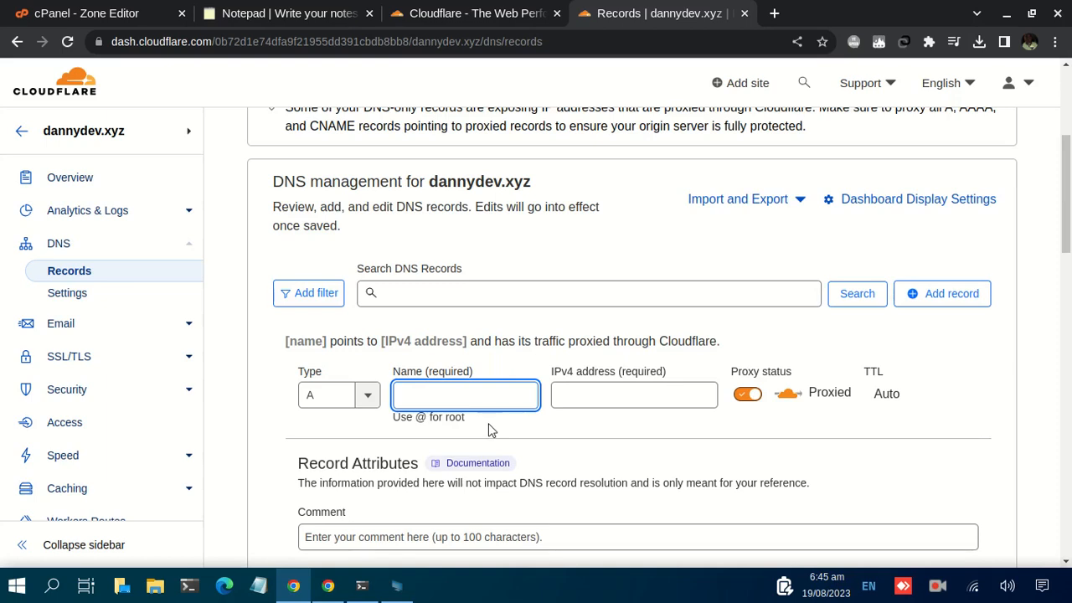
pyautogui.write('@')
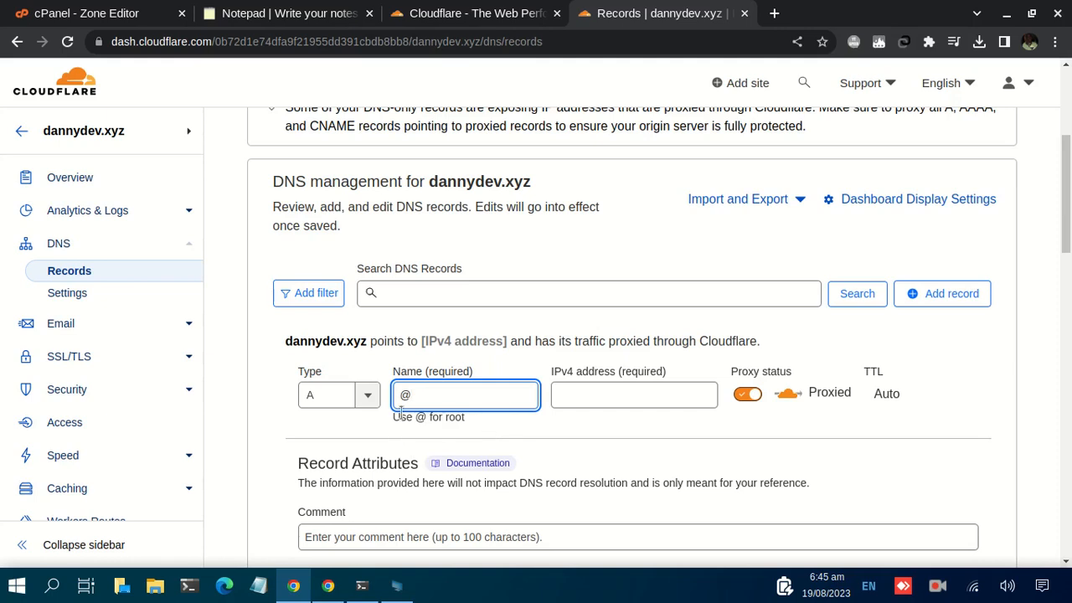
pyautogui.click(567, 396)
pyautogui.write('dannydev.xyz')
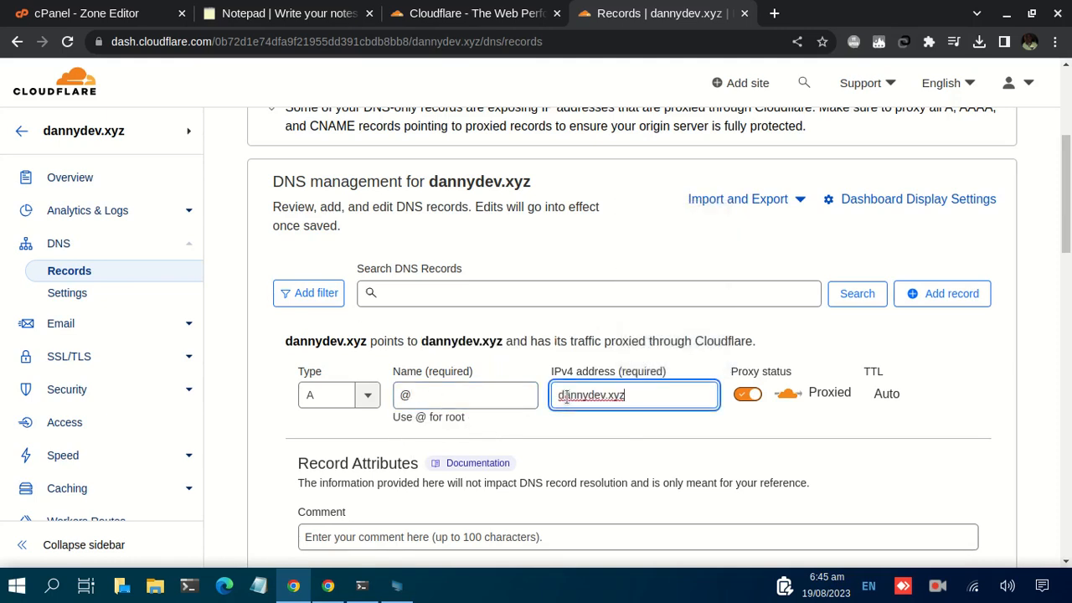
pyautogui.hotkey('ctrl', 'a')
pyautogui.press('BackSpace')
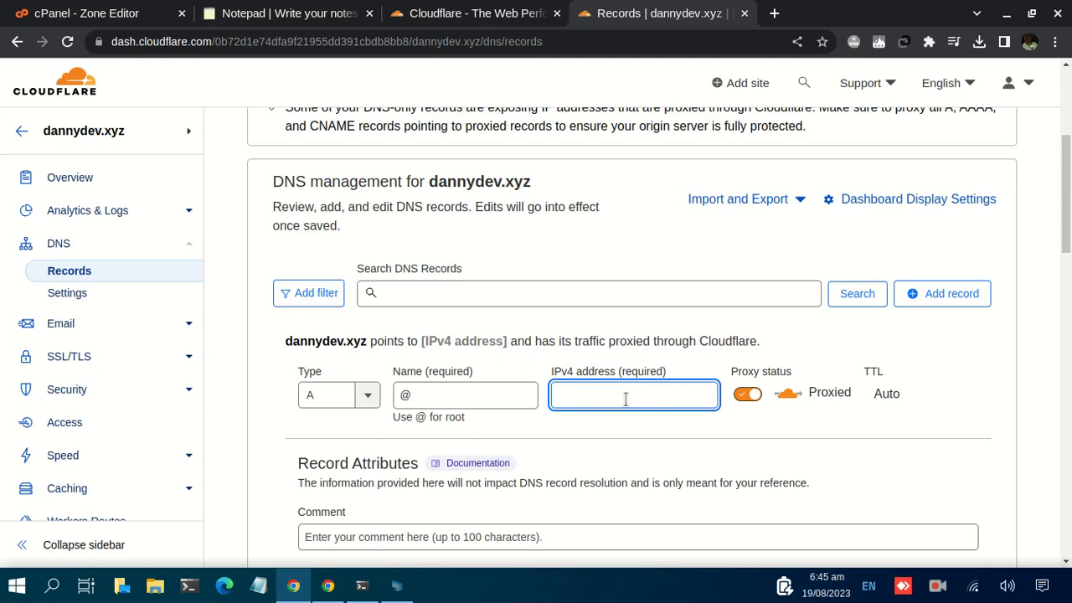
# Step: Copy 158.69.36.38 from the cpanel A record into the new record's IPv4 address
pyautogui.scroll(-3, 626, 399)
pyautogui.click(532, 396)
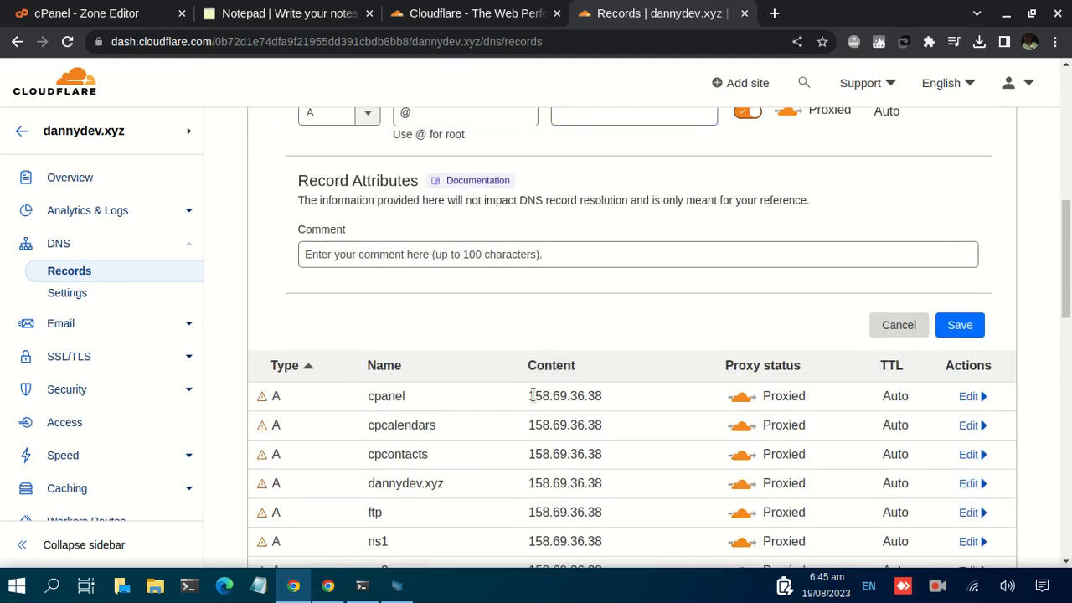
pyautogui.moveTo(533, 395); pyautogui.dragTo(609, 408)
pyautogui.hotkey('ctrl', 'c')
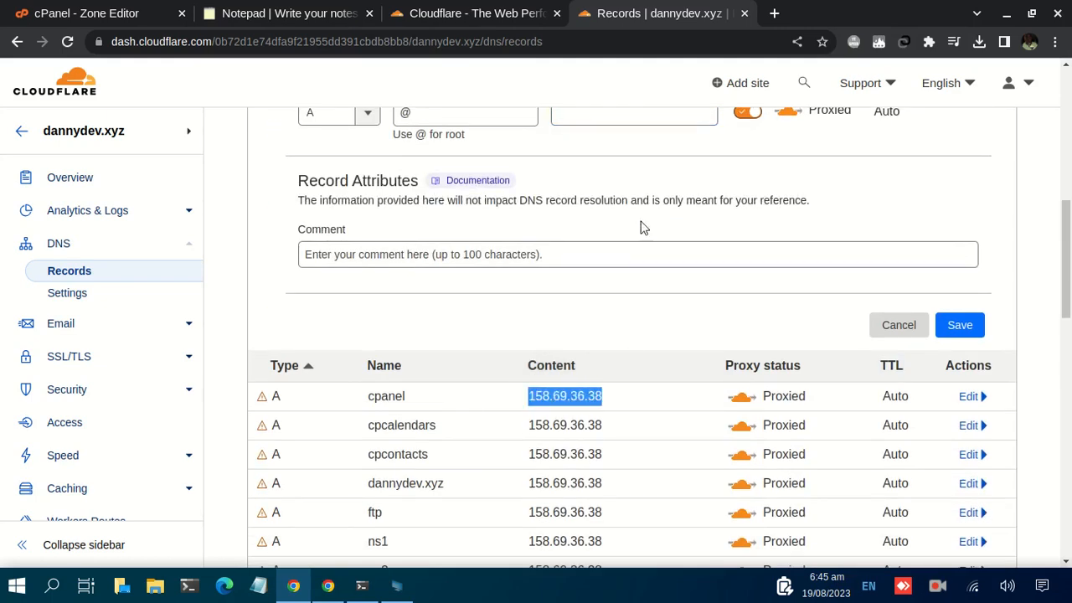
pyautogui.scroll(1, 644, 256)
pyautogui.click(572, 200)
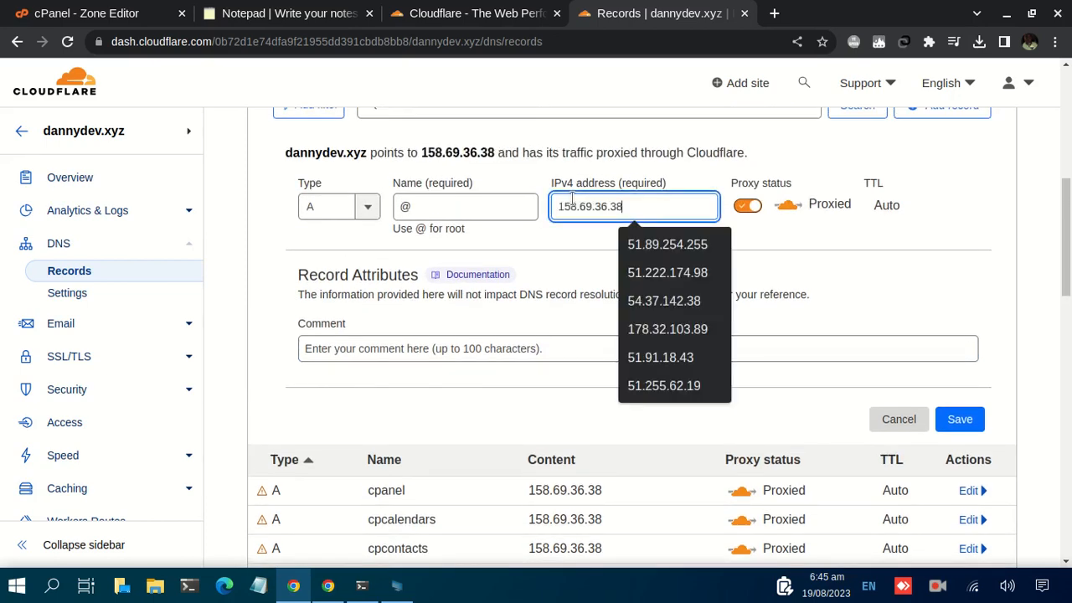
pyautogui.hotkey('ctrl', 'v')
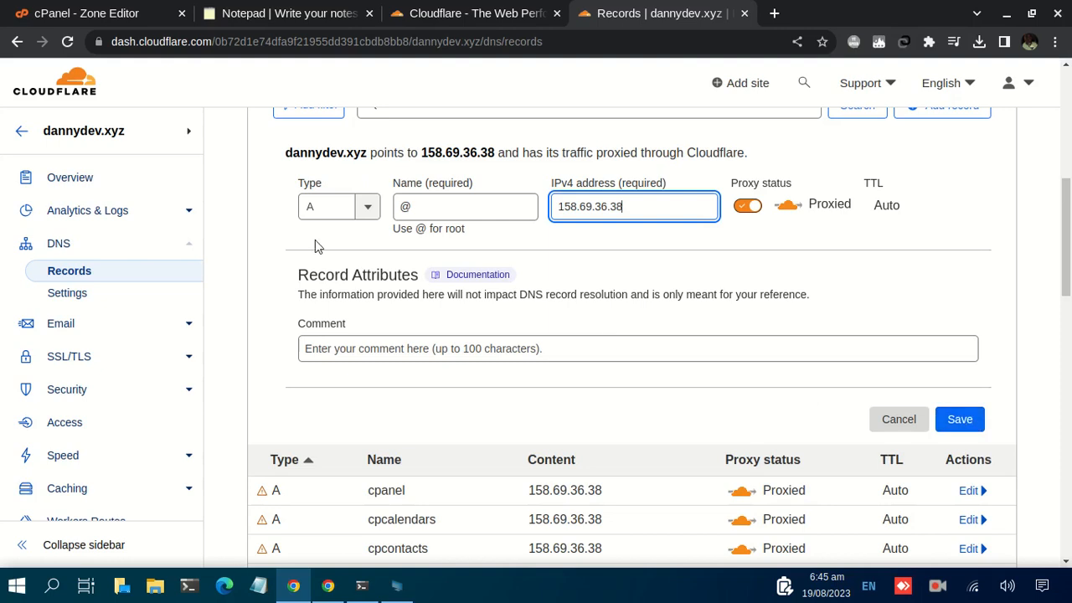
pyautogui.click(243, 12)
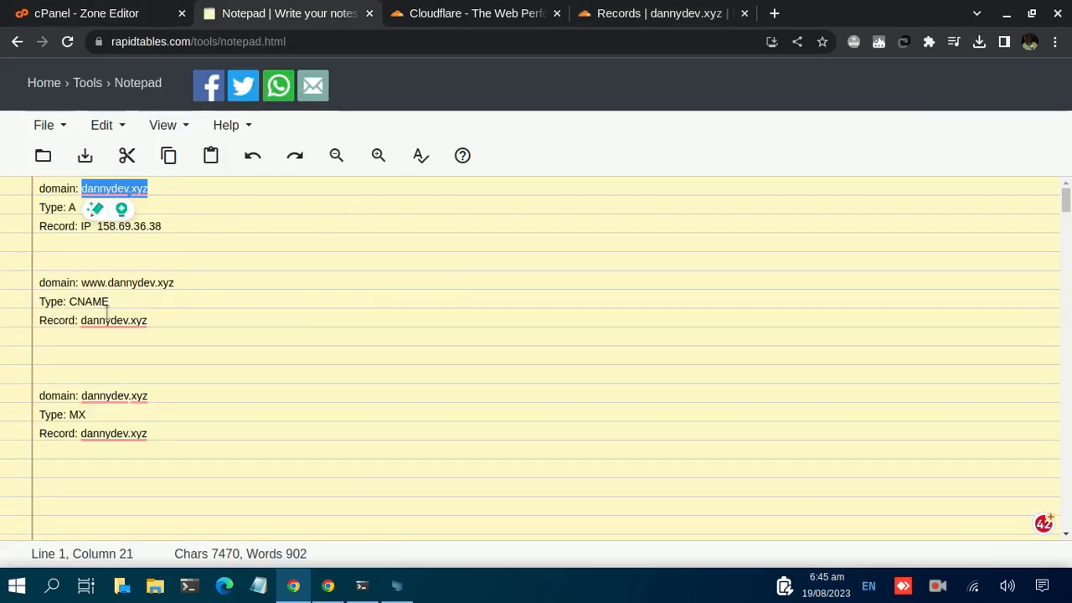
pyautogui.click(648, 15)
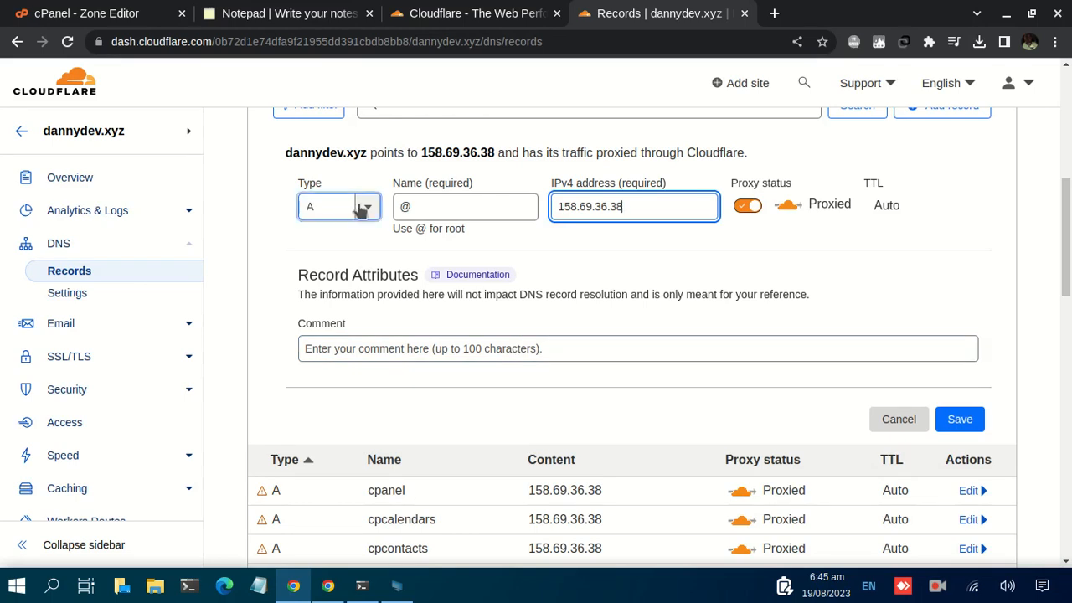
pyautogui.click(324, 207)
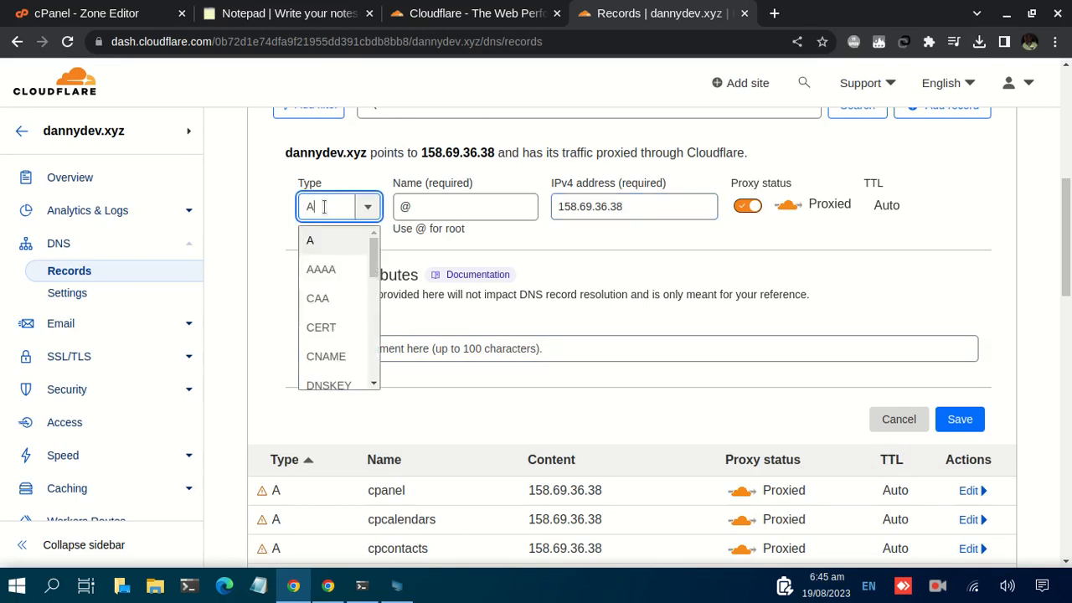
pyautogui.click(335, 365)
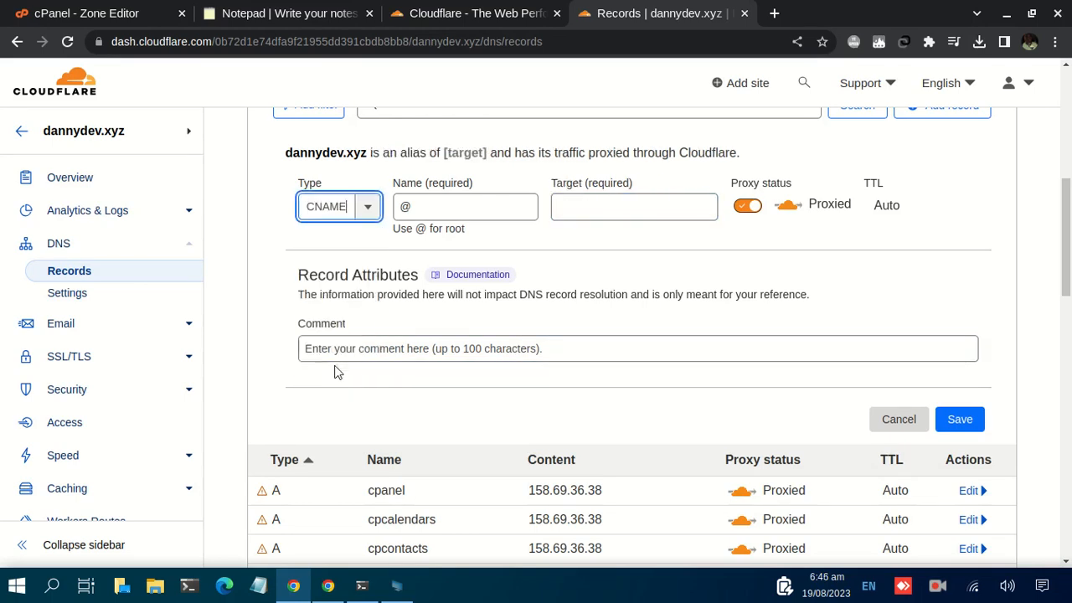
pyautogui.click(429, 207)
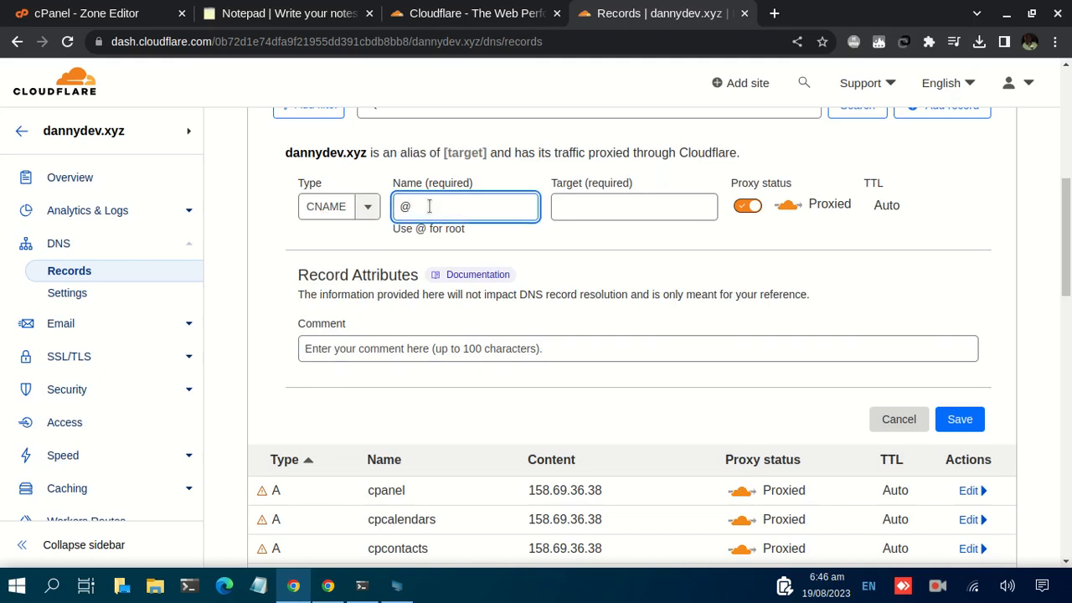
pyautogui.press('BackSpace')
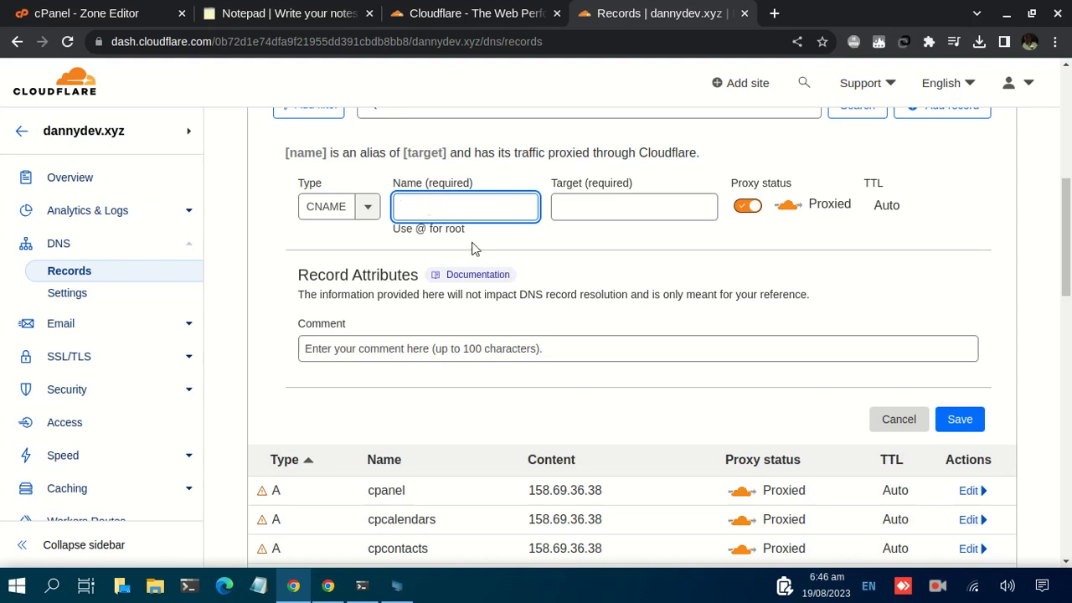
pyautogui.write('www')
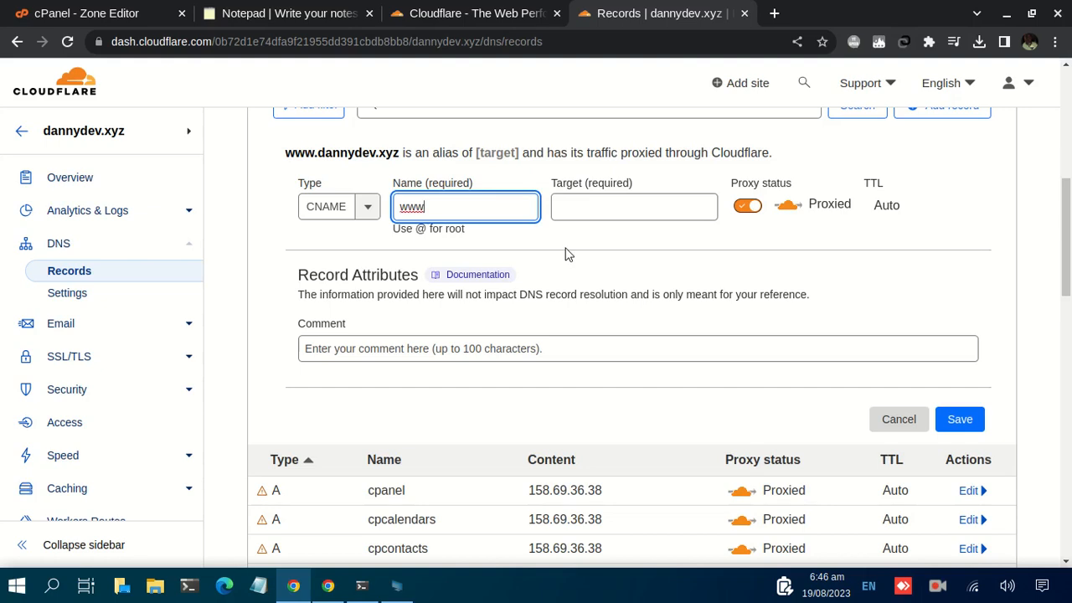
pyautogui.write('.')
pyautogui.press('BackSpace')
pyautogui.click(578, 206)
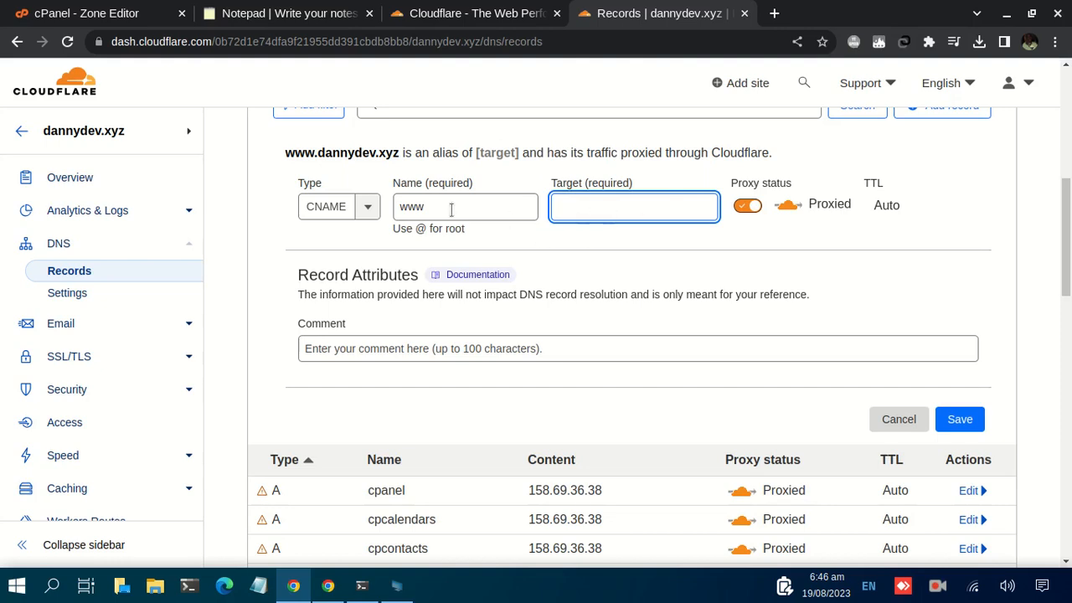
# Step: Copy annydev.xyz from the notepad's CNAME entry into the new www record's target
pyautogui.click(280, 14)
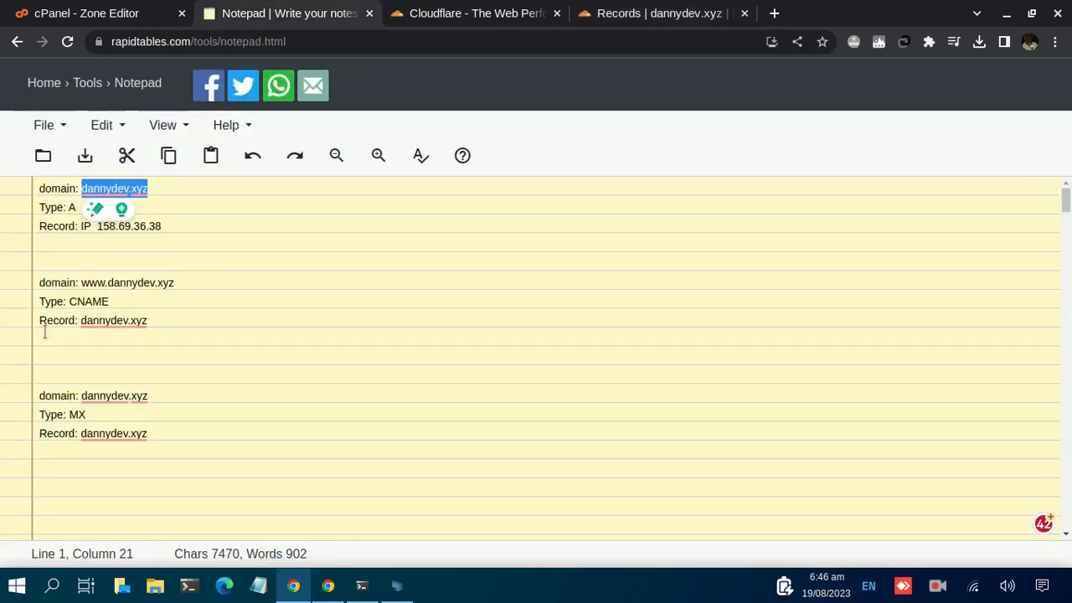
pyautogui.moveTo(90, 325)
pyautogui.moveTo(86, 323); pyautogui.dragTo(179, 315)
pyautogui.hotkey('ctrl', 'c')
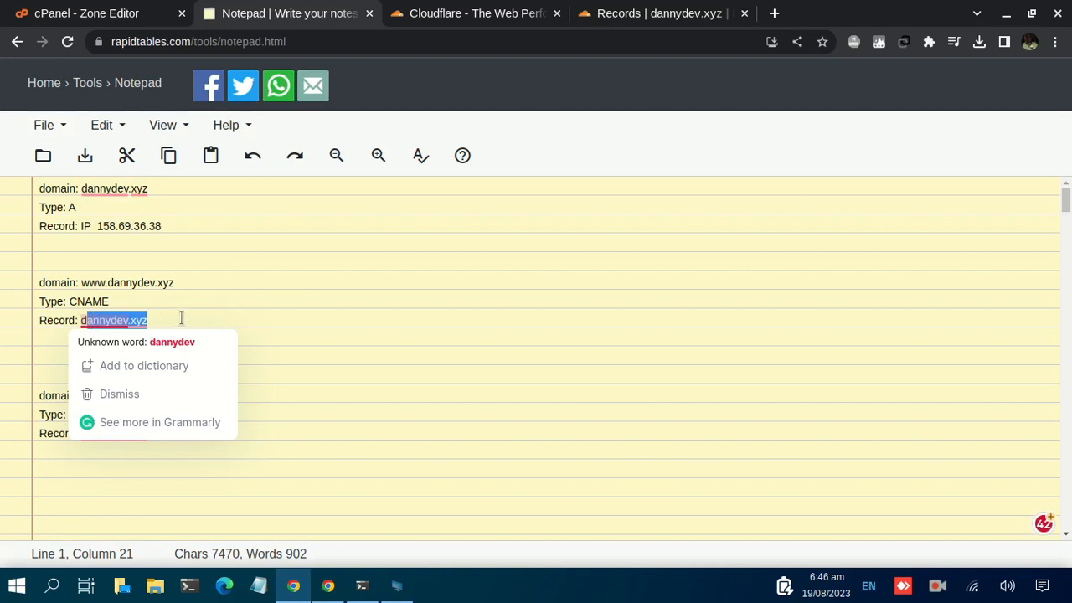
pyautogui.click(720, 13)
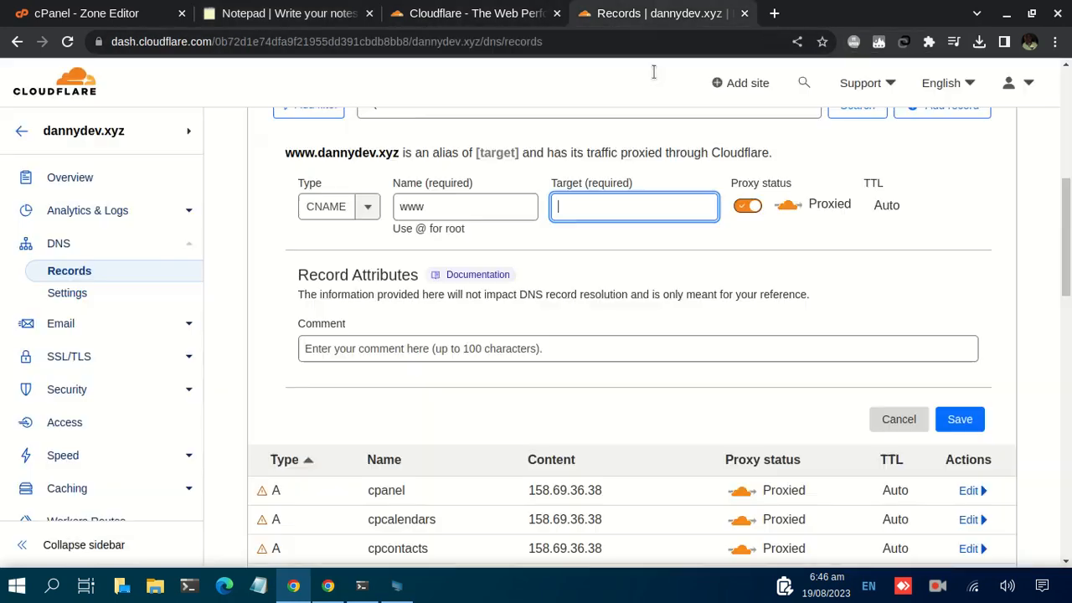
pyautogui.hotkey('ctrl', 'v')
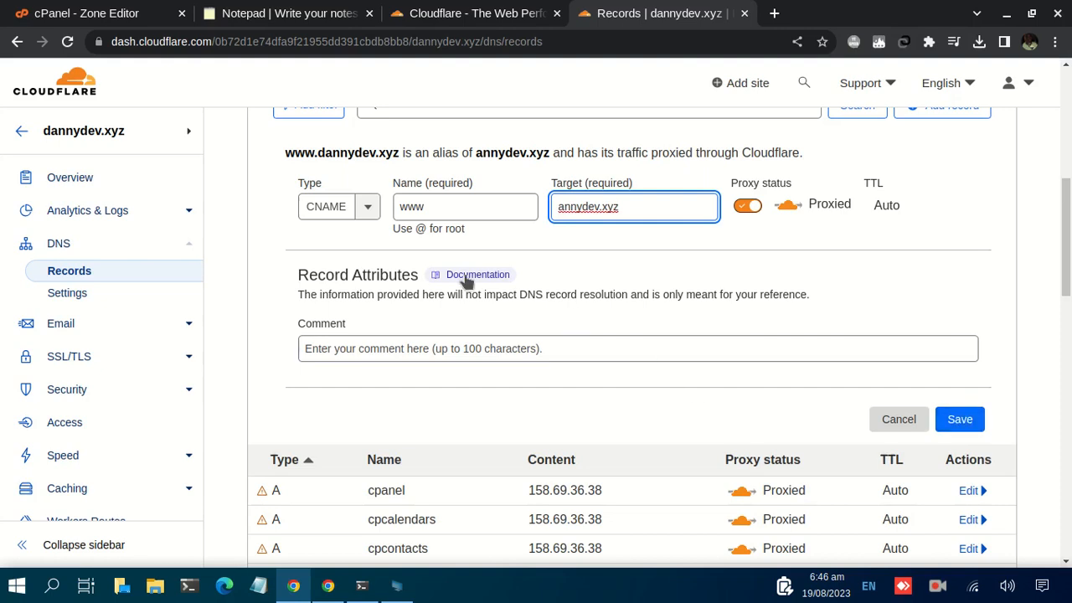
# Step: Change the new record to type MX, consult the MX entry in the online notepad, and set the record's name to @
pyautogui.click(343, 204)
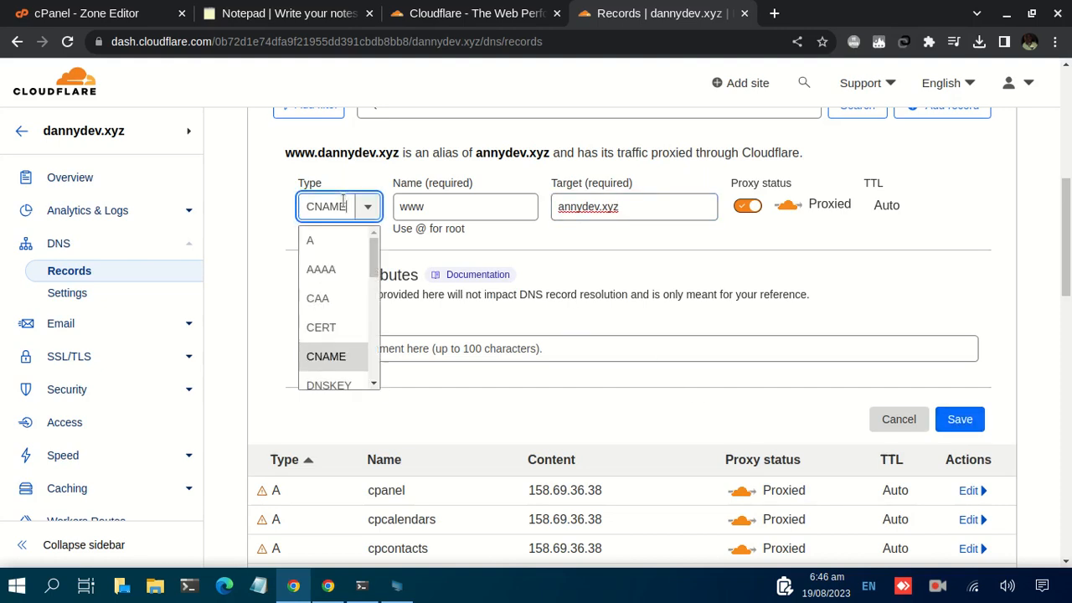
pyautogui.scroll(-2, 343, 327)
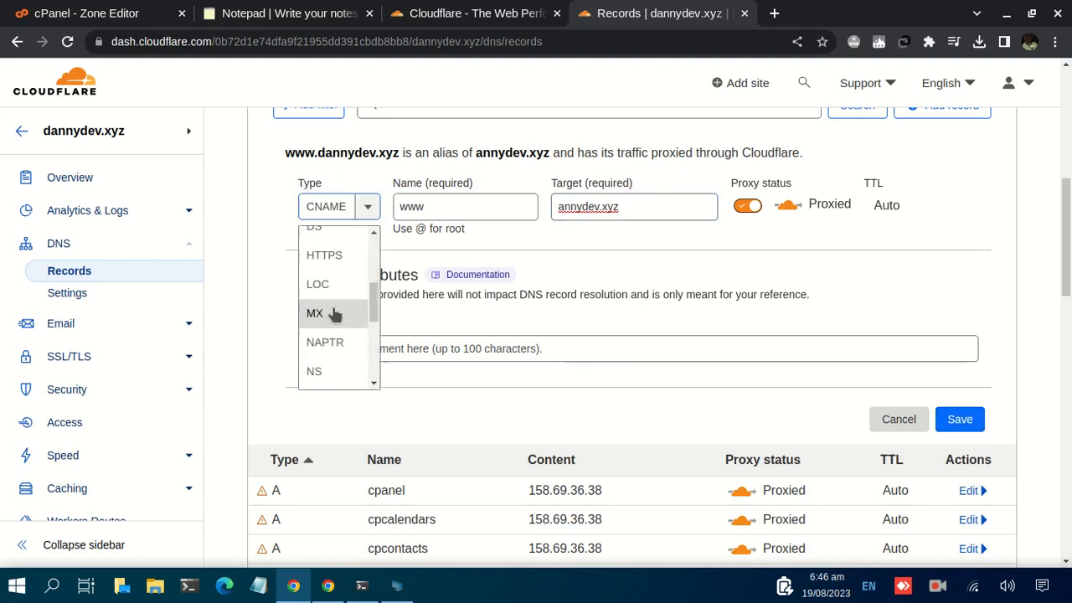
pyautogui.click(338, 313)
pyautogui.click(449, 209)
pyautogui.click(294, 16)
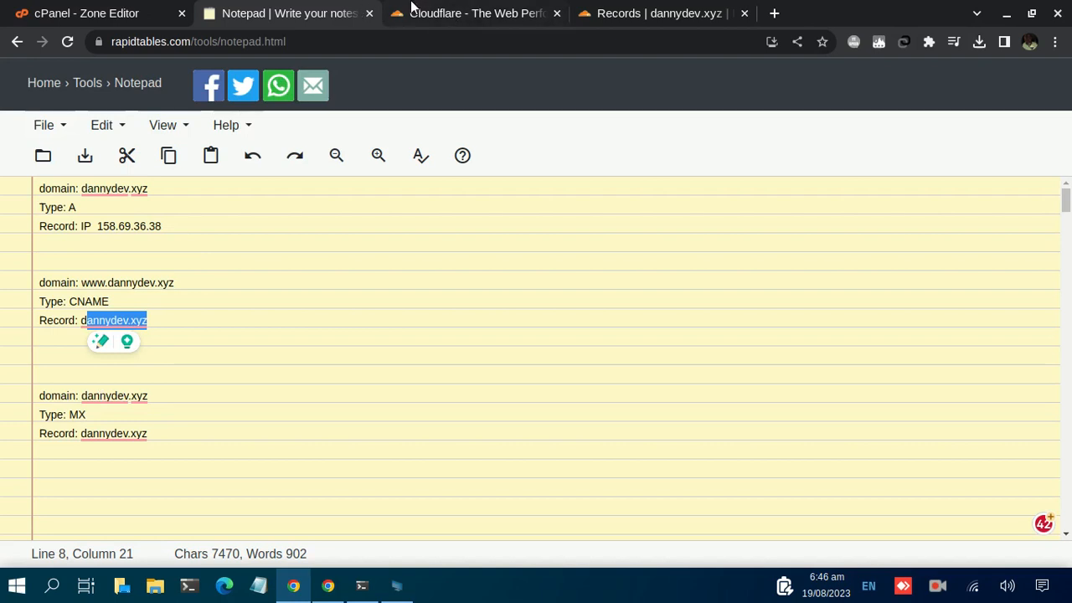
pyautogui.click(645, 15)
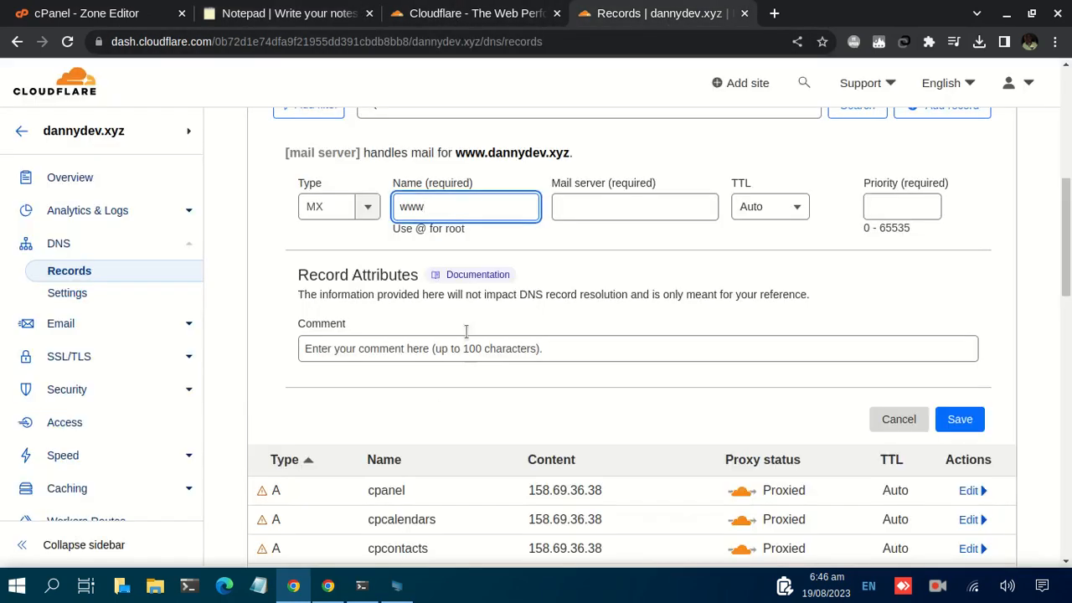
pyautogui.press('BackSpace')
pyautogui.press('BackSpace')
pyautogui.press('BackSpace')
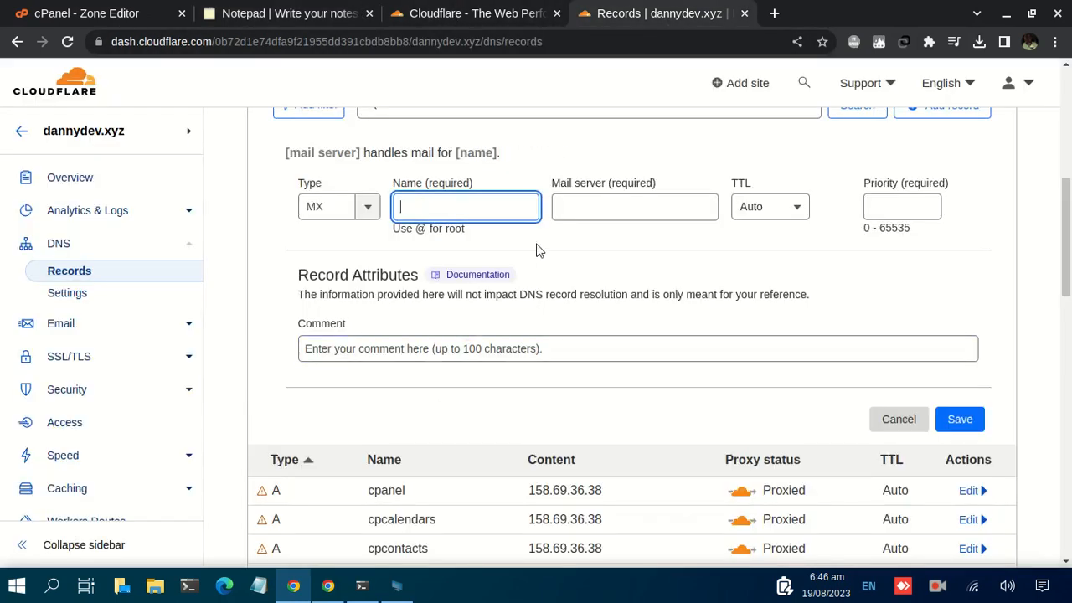
pyautogui.write('@')
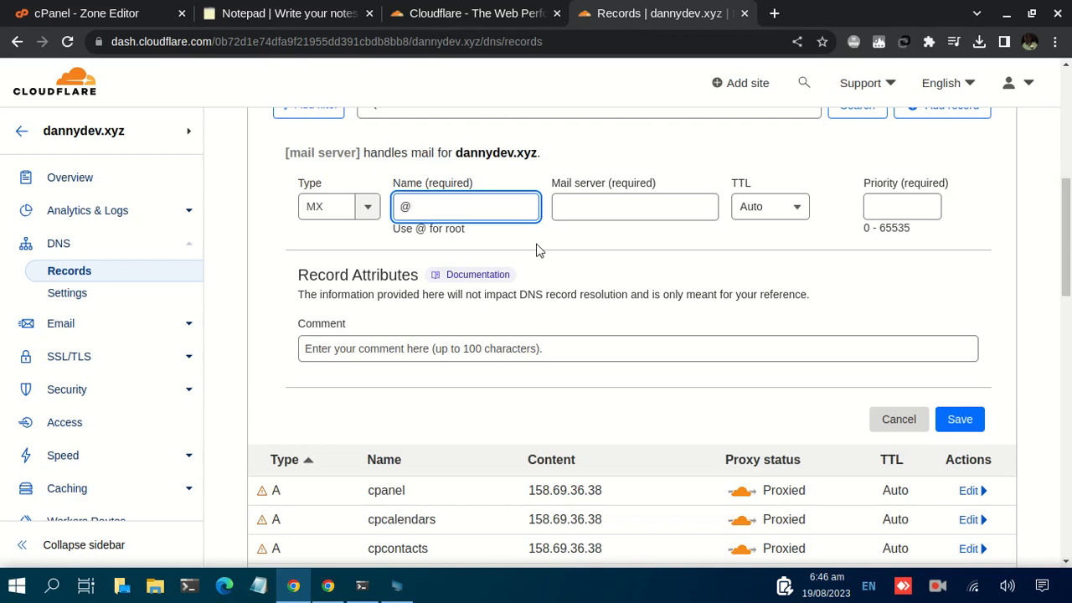
# Step: Set the MX record's mail server to dannydev.xyz and its priority to 0
pyautogui.click(577, 208)
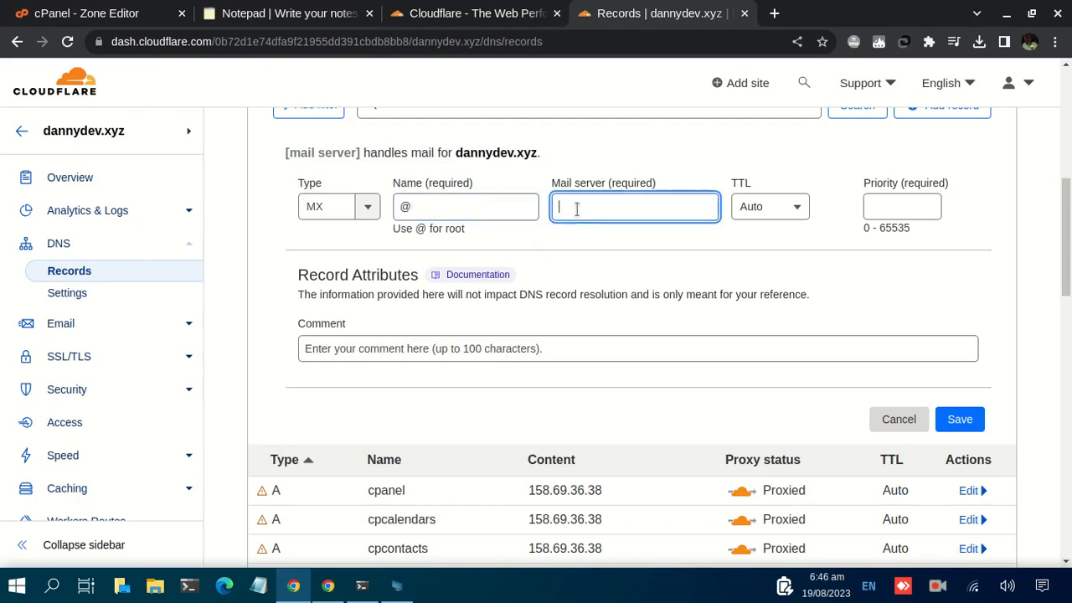
pyautogui.hotkey('ctrl', 'v')
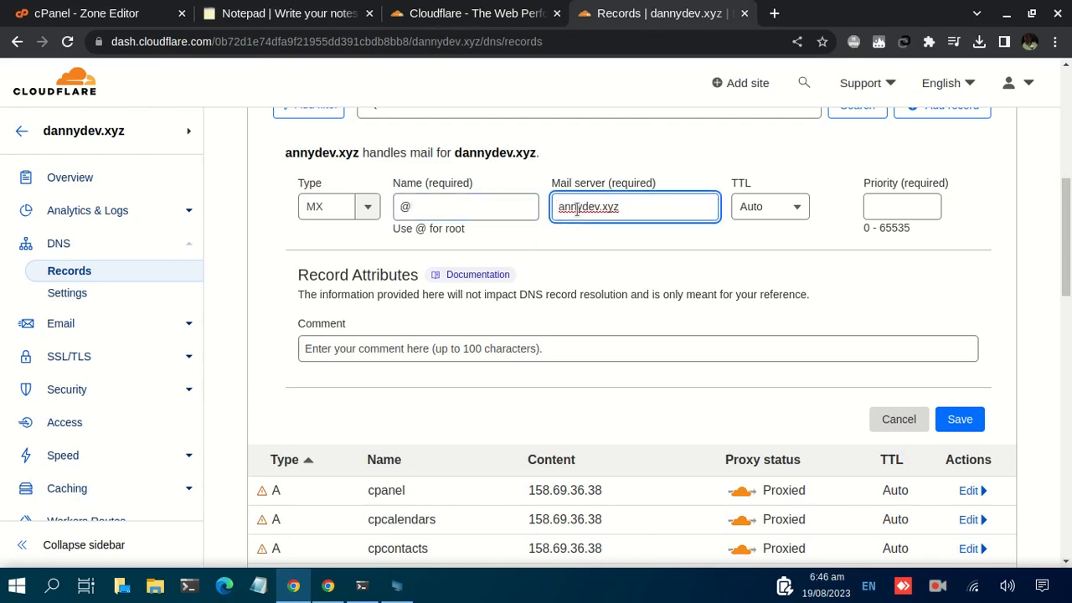
pyautogui.click(557, 206)
pyautogui.write('d')
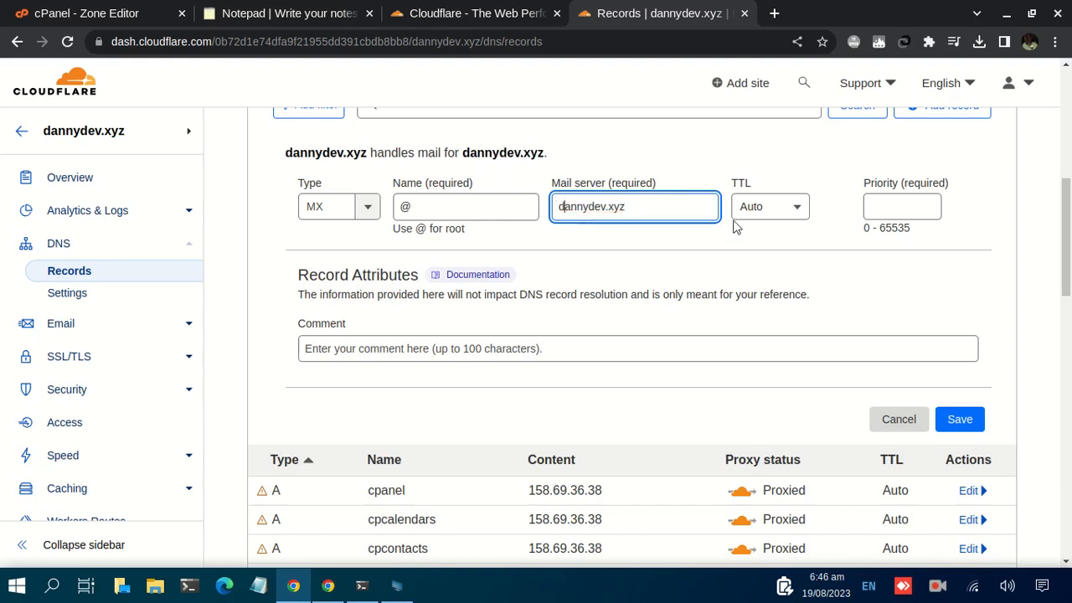
pyautogui.click(882, 204)
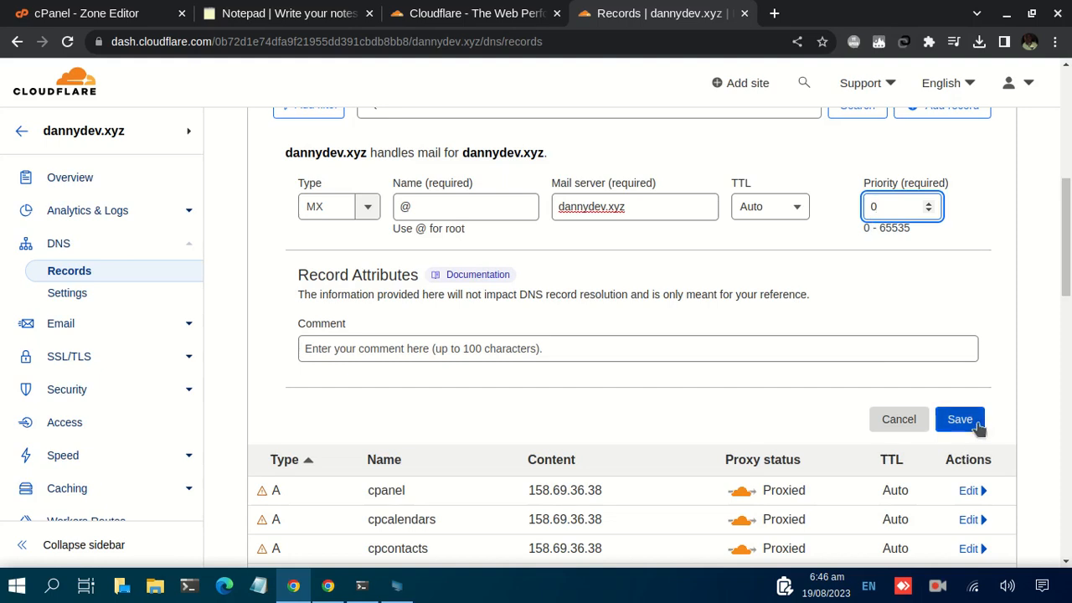
# Step: Review the A, CNAME and MX entries in the online notepad, and discard the unsaved MX record
pyautogui.click(268, 10)
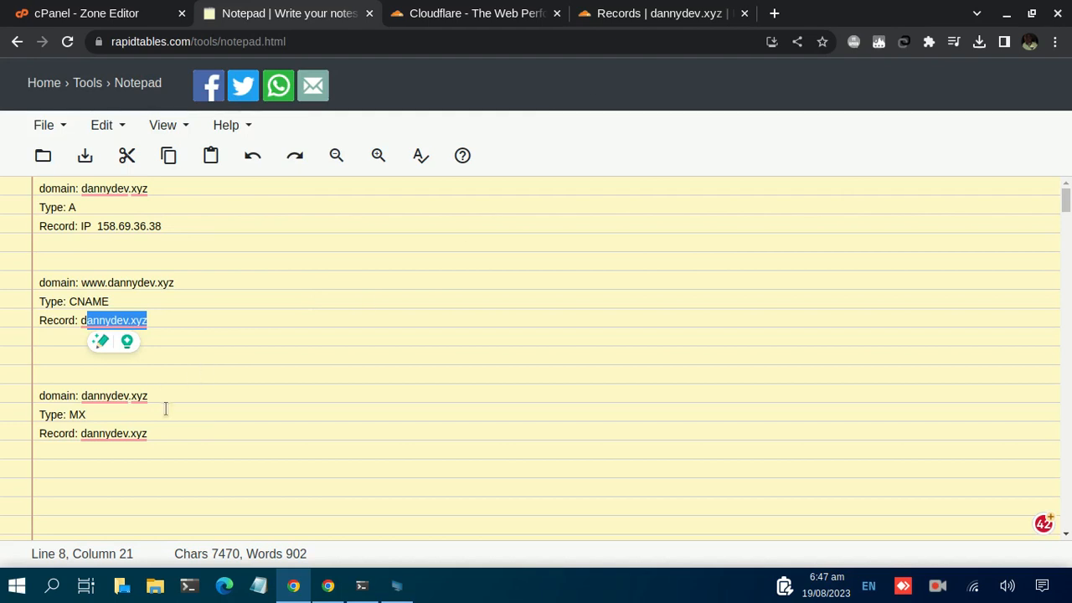
pyautogui.moveTo(148, 434)
pyautogui.mouseDown()
pyautogui.moveTo(17, 215)
pyautogui.moveTo(16, 184)
pyautogui.moveTo(21, 225)
pyautogui.moveTo(32, 189)
pyautogui.mouseUp()
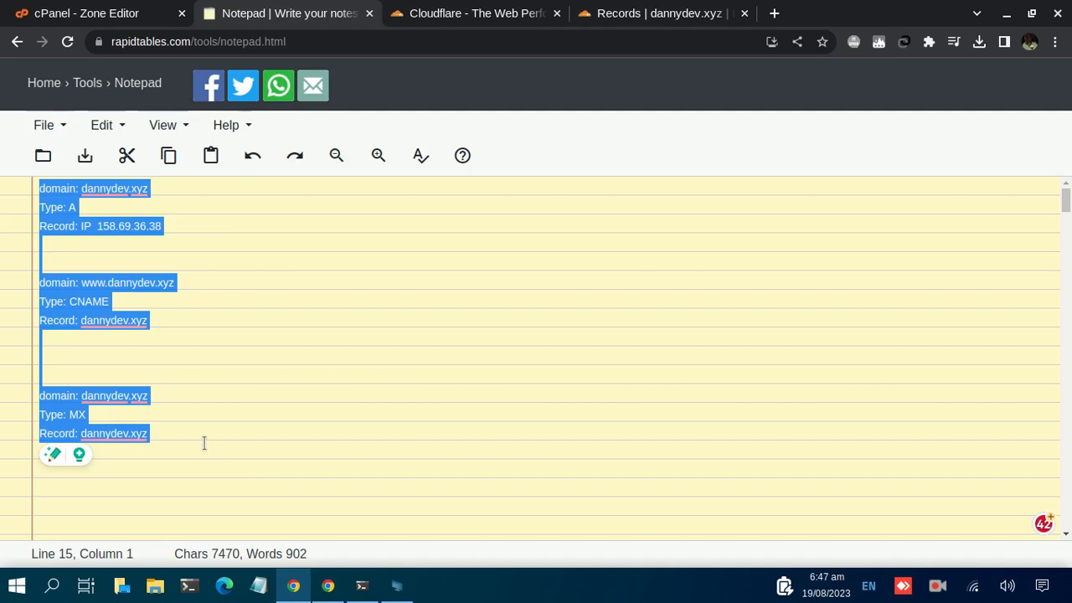
pyautogui.click(646, 12)
pyautogui.scroll(1, 775, 281)
pyautogui.scroll(-1, 841, 357)
pyautogui.click(897, 426)
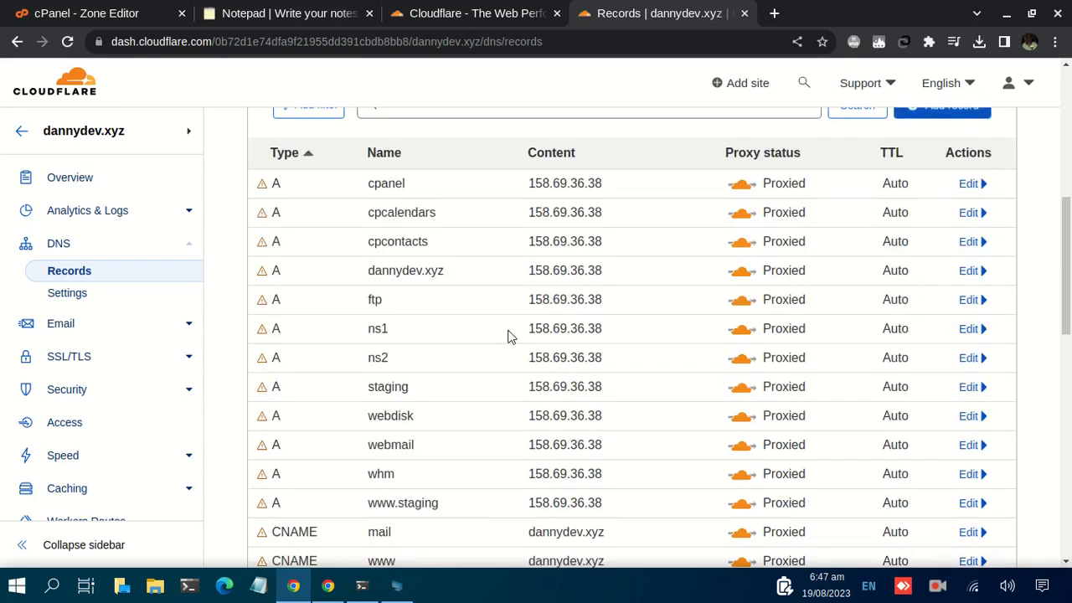
pyautogui.scroll(2, 508, 335)
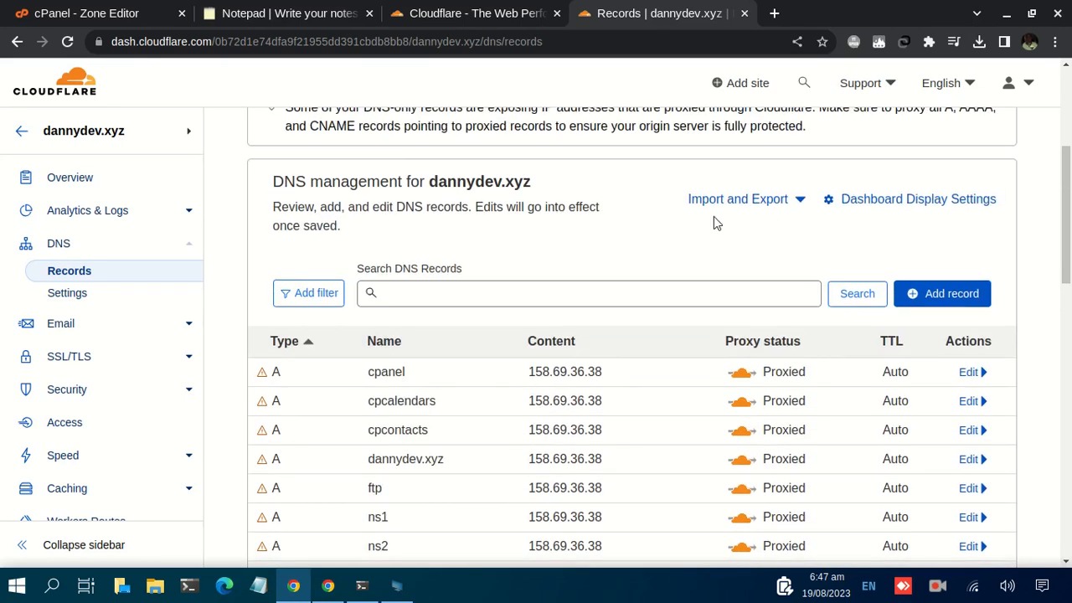